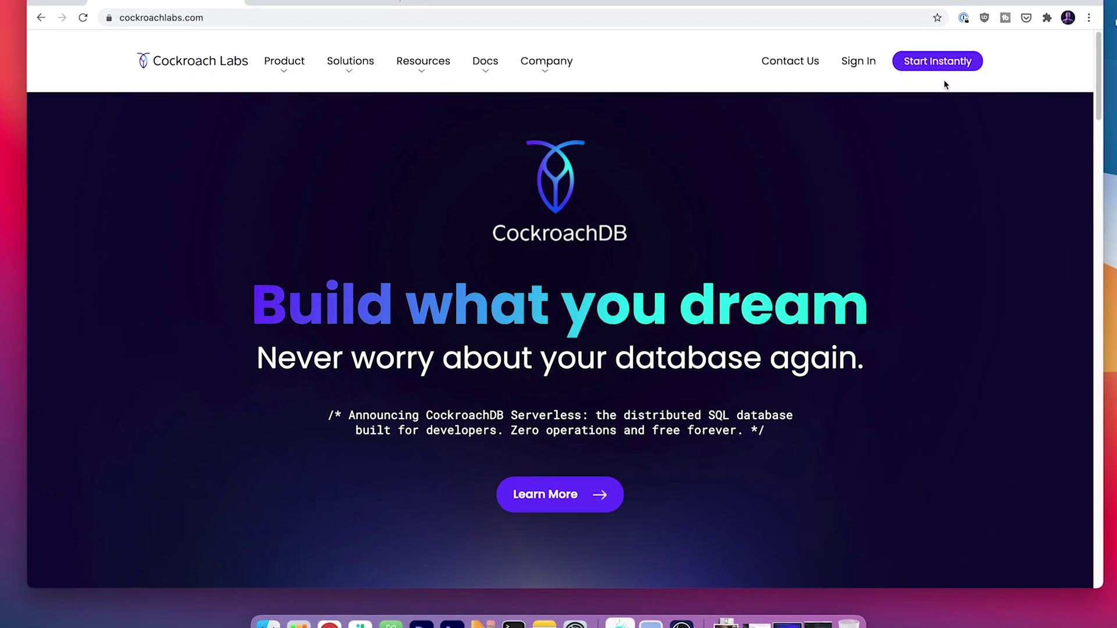
Open the free CockroachDB sign-up form via 'Start Instantly' and begin entering the email address
left_click(939, 58)
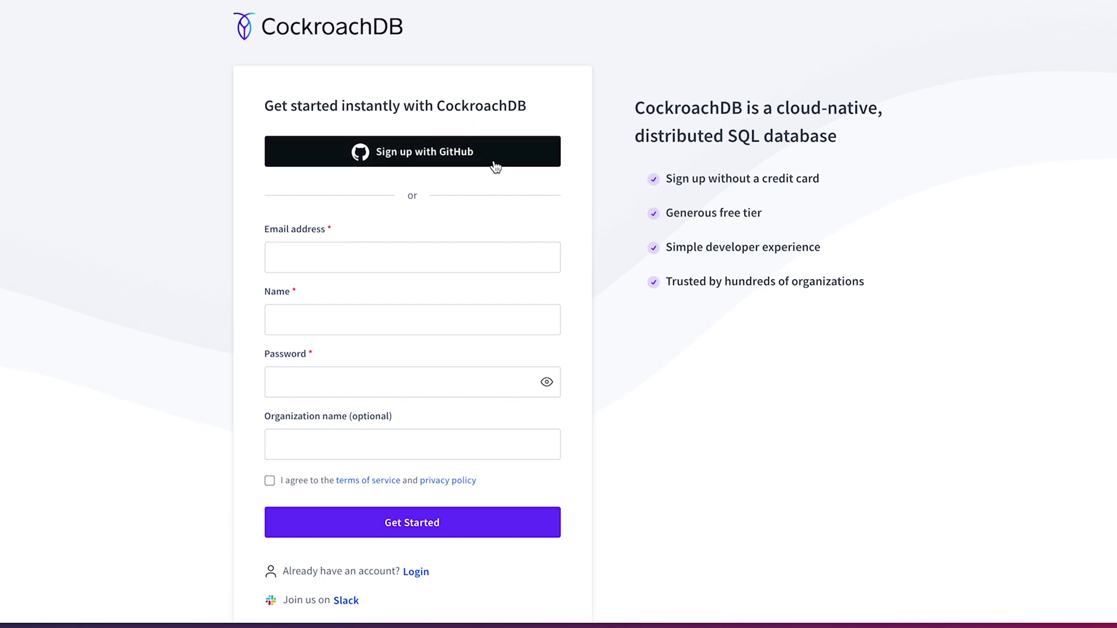
left_click(321, 258)
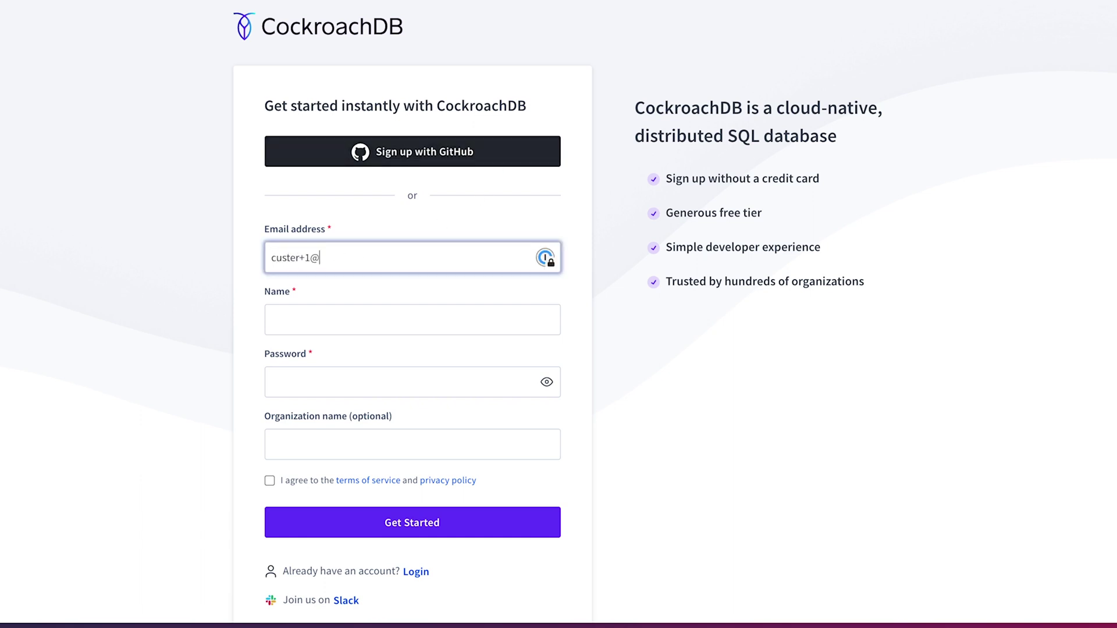
type("com")
Complete email, name, password and organization, accept the terms, pass reCAPTCHA, and submit
key("Tab")
key("Tab")
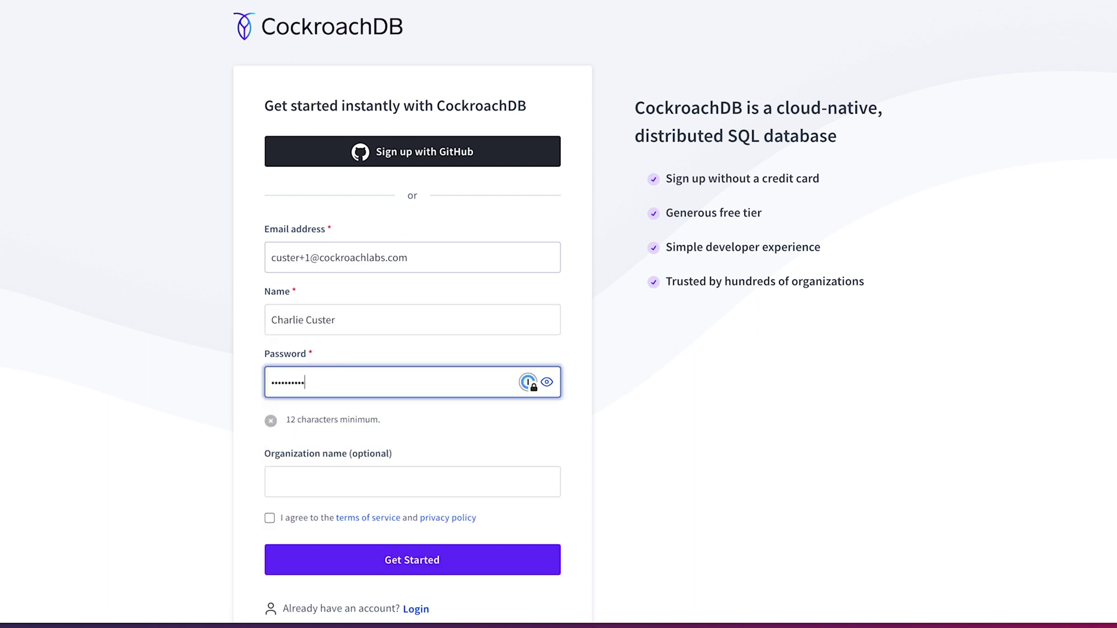
key("Tab")
type("C")
left_click(270, 518)
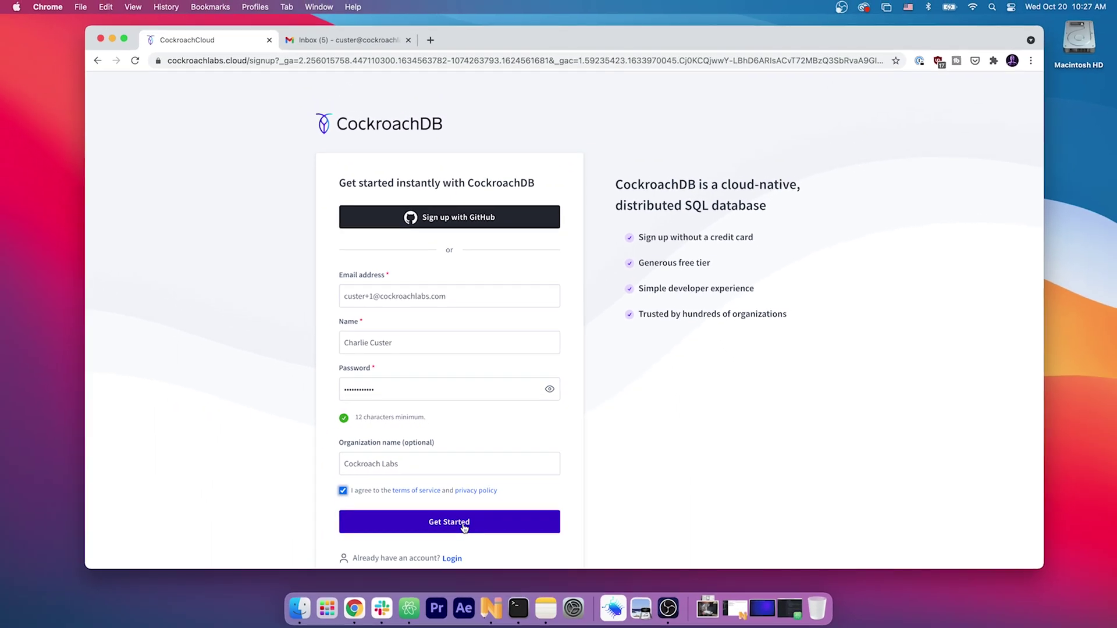
left_click(464, 526)
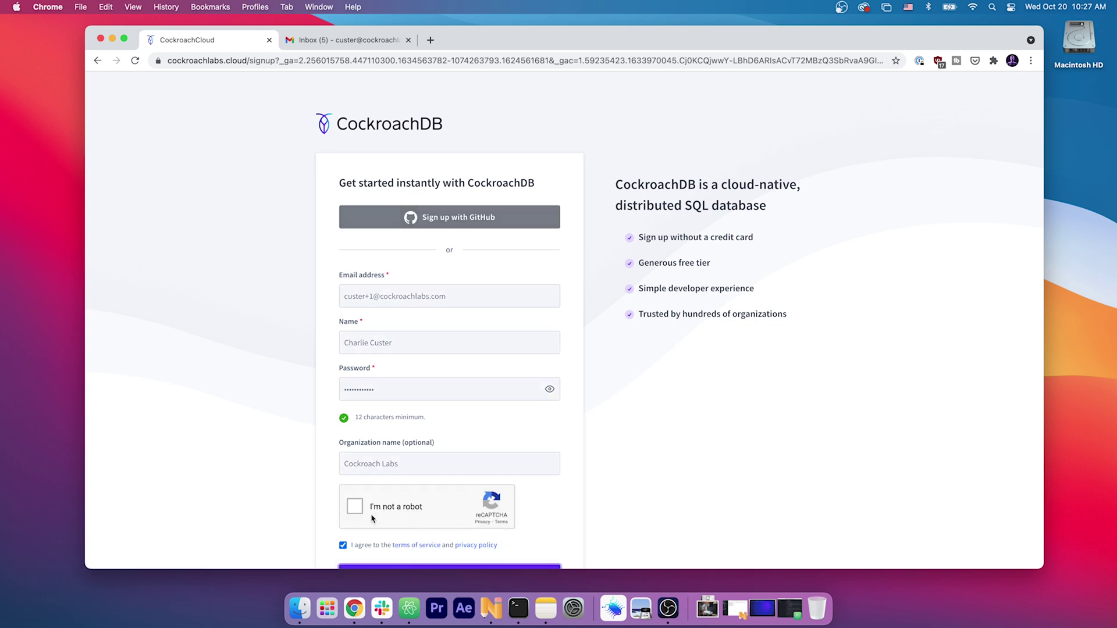
scroll(372, 518, "down", 2)
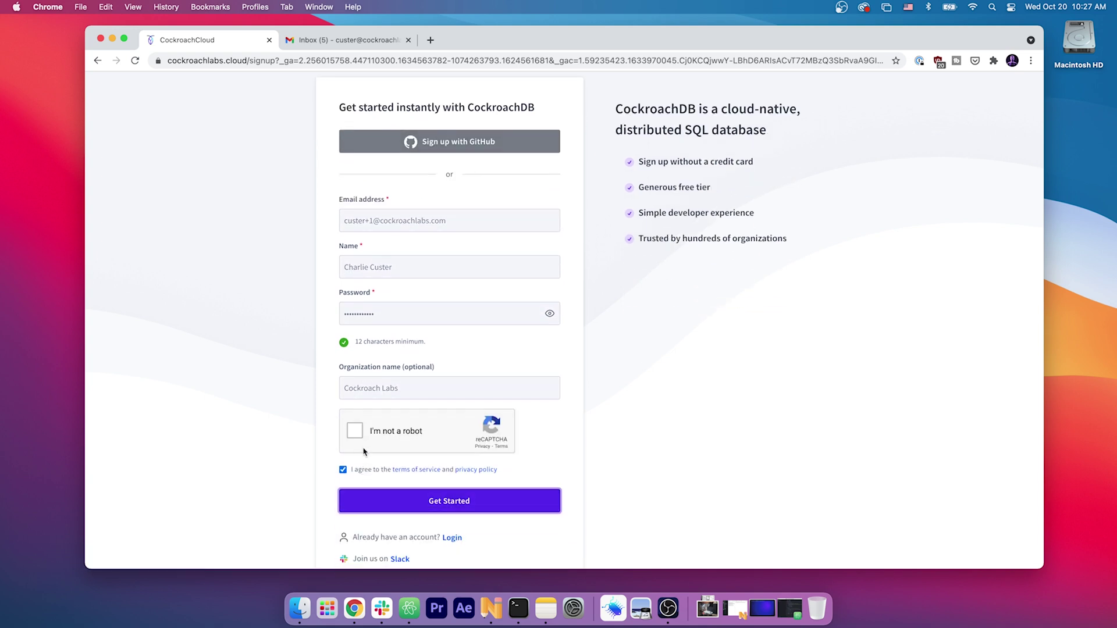
left_click(417, 497)
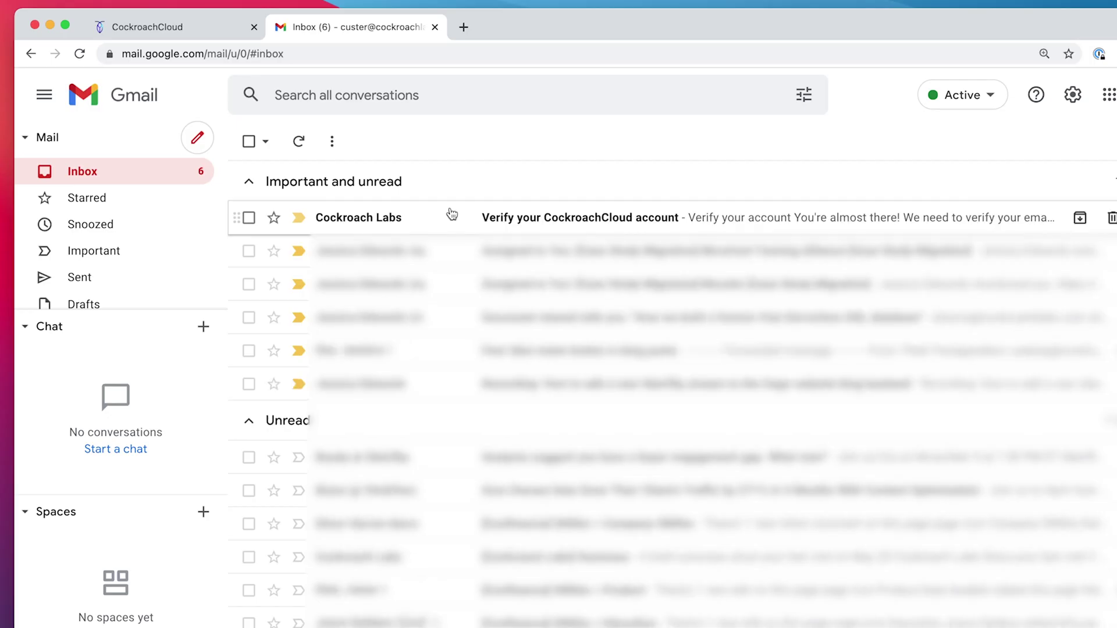
Open the 'Verify your CockroachCloud account' email and follow its 'Verify my email' link
left_click(453, 218)
scroll(641, 374, "down", 3)
scroll(640, 374, "down", 2)
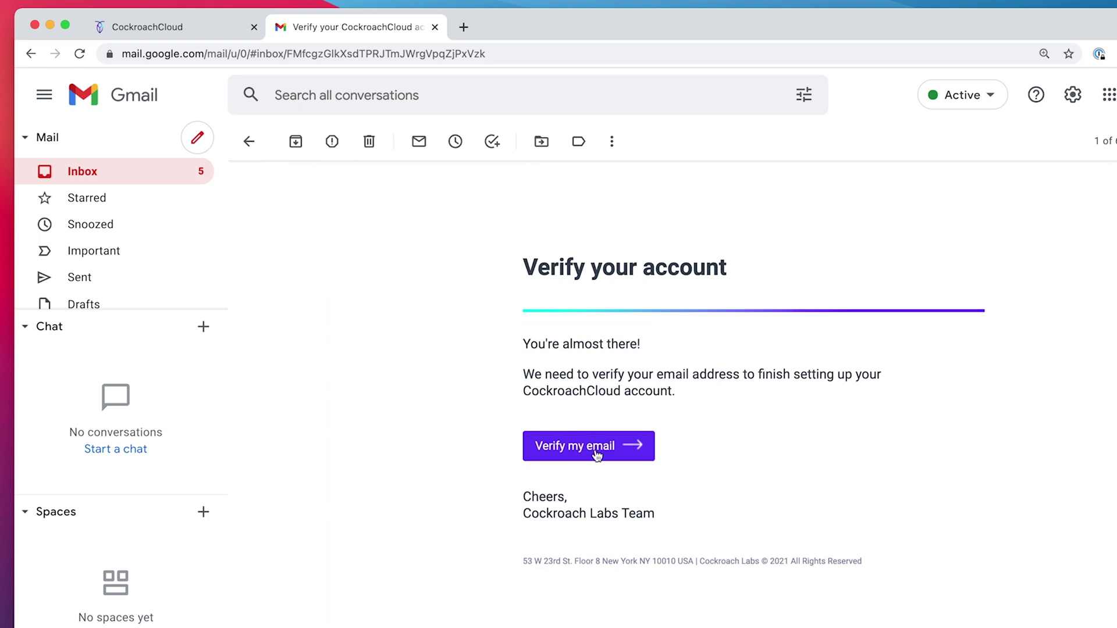
left_click(598, 453)
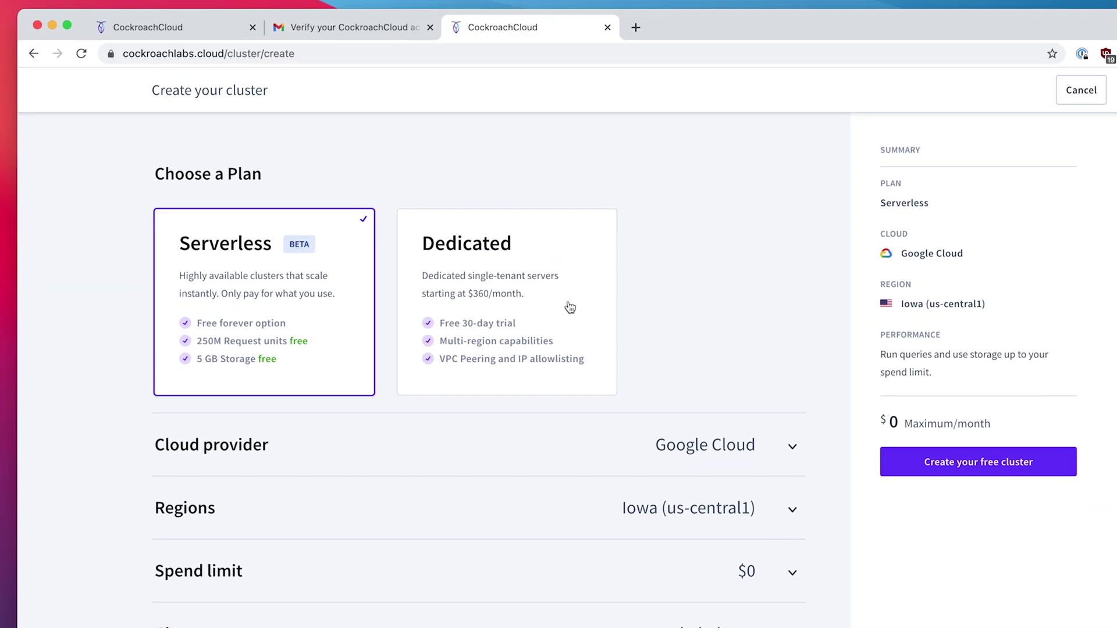
Choose the Serverless plan on Google Cloud after briefly viewing Dedicated and AWS
left_click(564, 306)
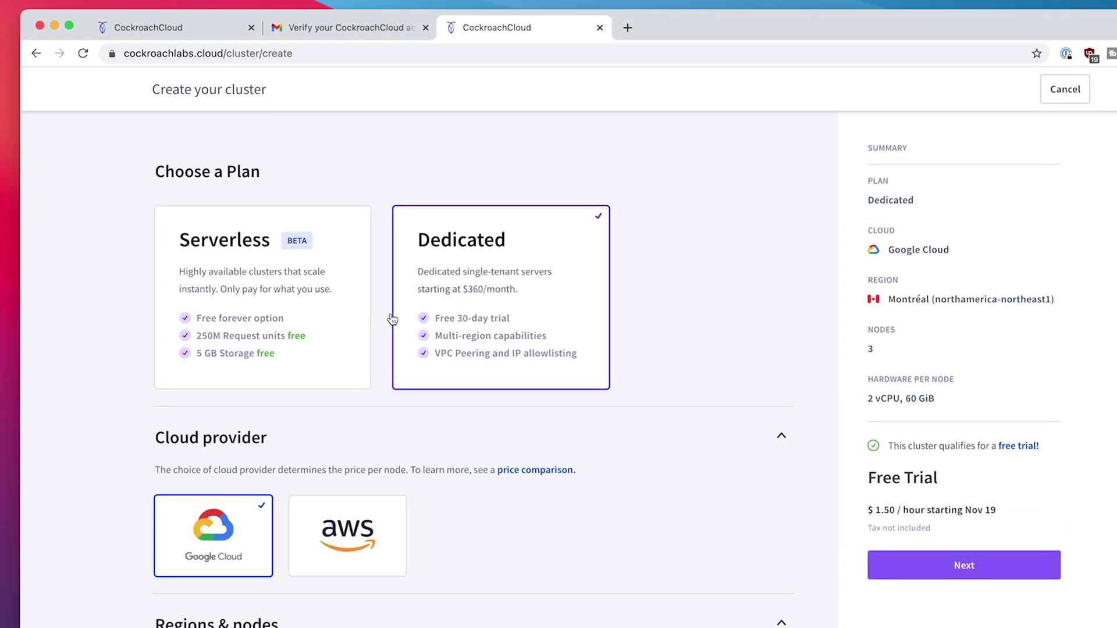
left_click(331, 315)
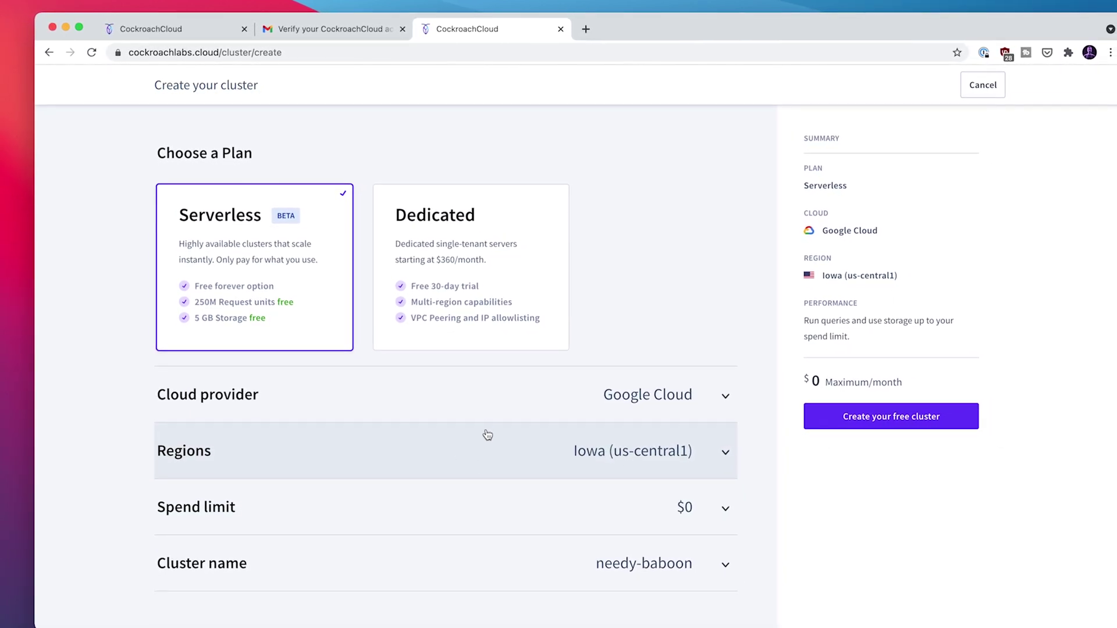
left_click(485, 402)
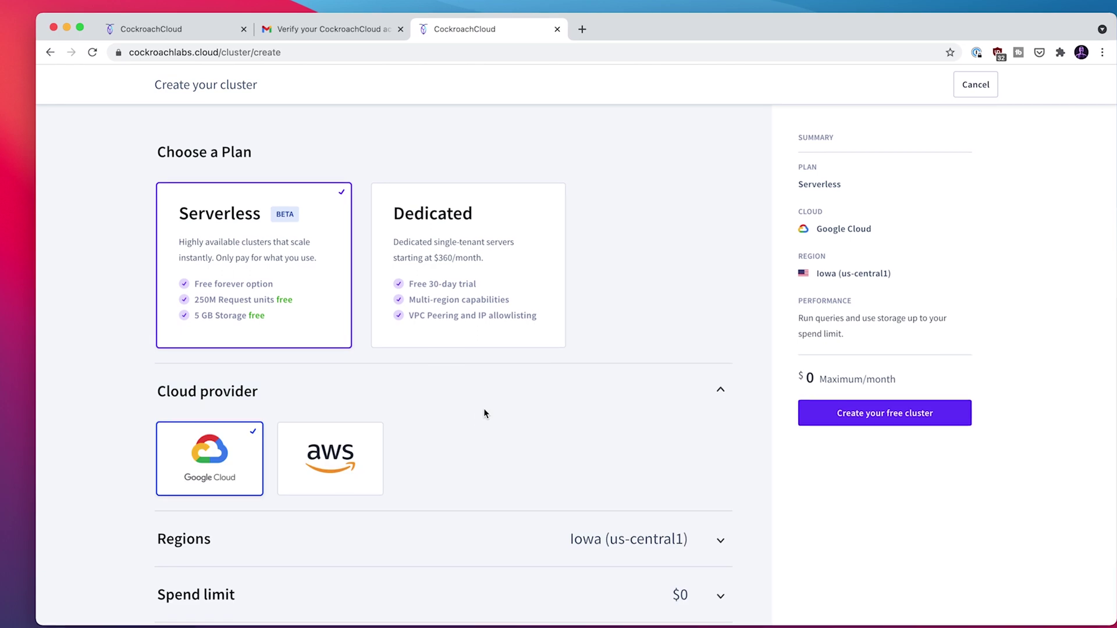
left_click(332, 472)
left_click(207, 473)
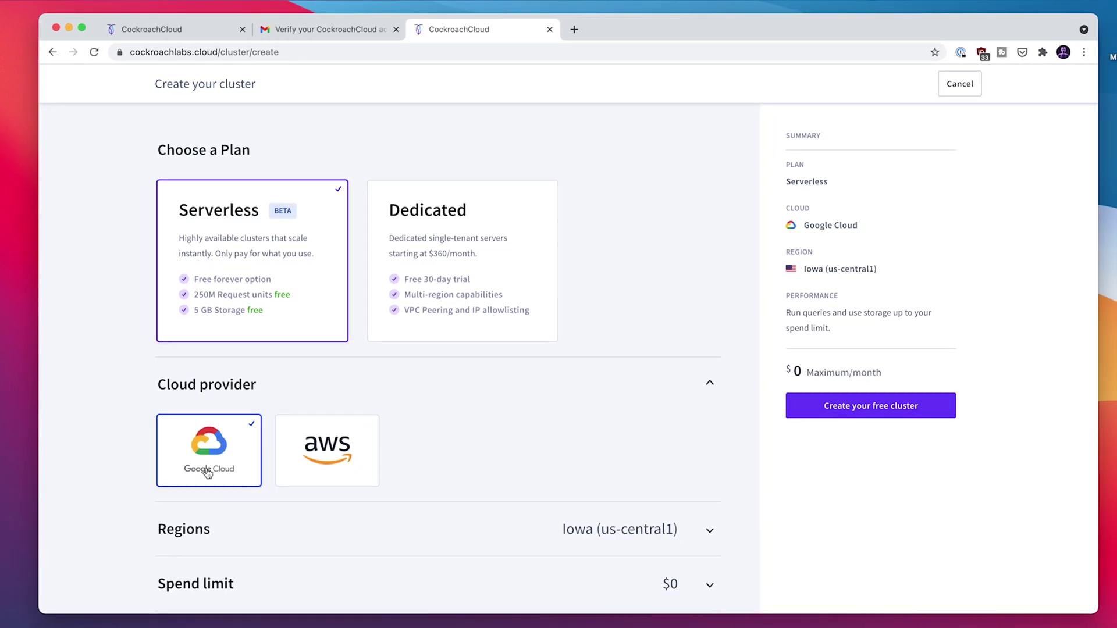
scroll(208, 472, "down", 2)
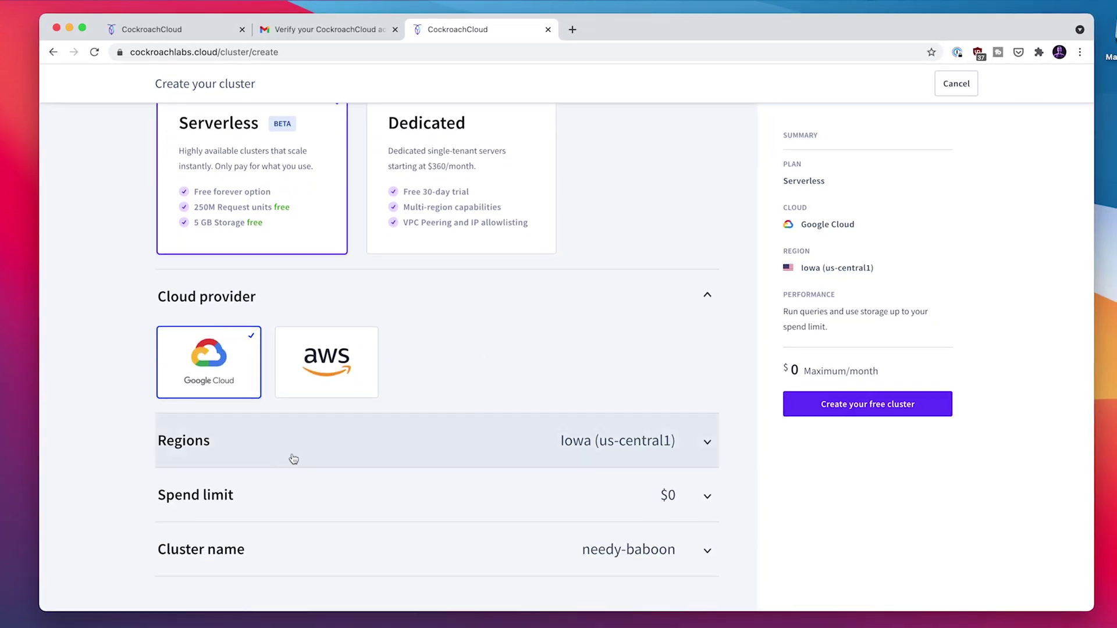
Keep Iowa as the cluster region and expand the spend limit settings
left_click(294, 458)
scroll(297, 454, "down", 1)
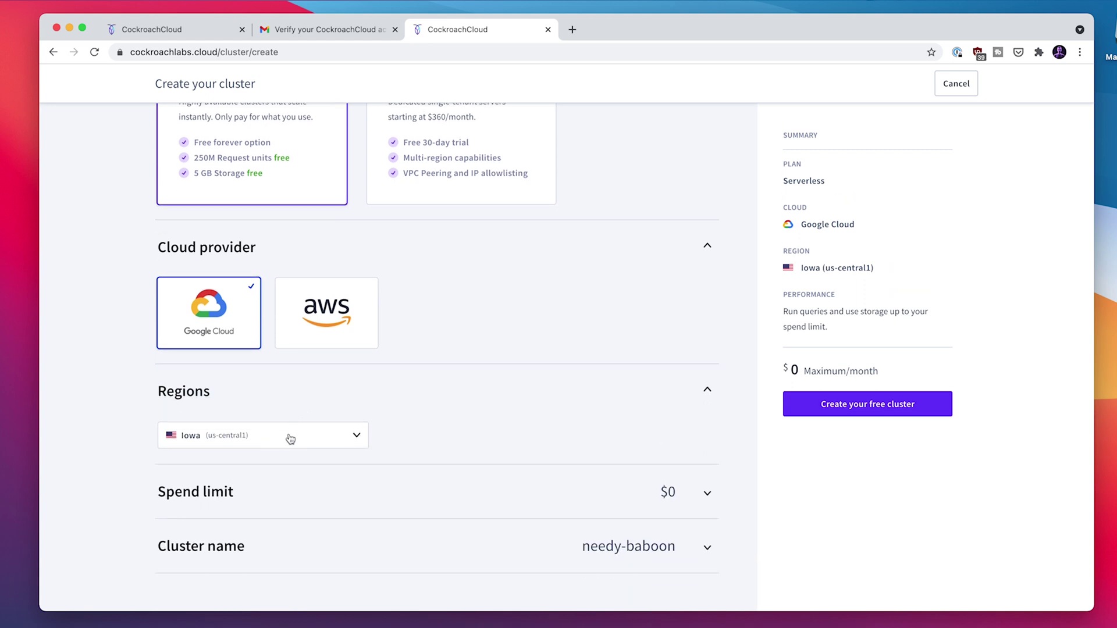
left_click(291, 440)
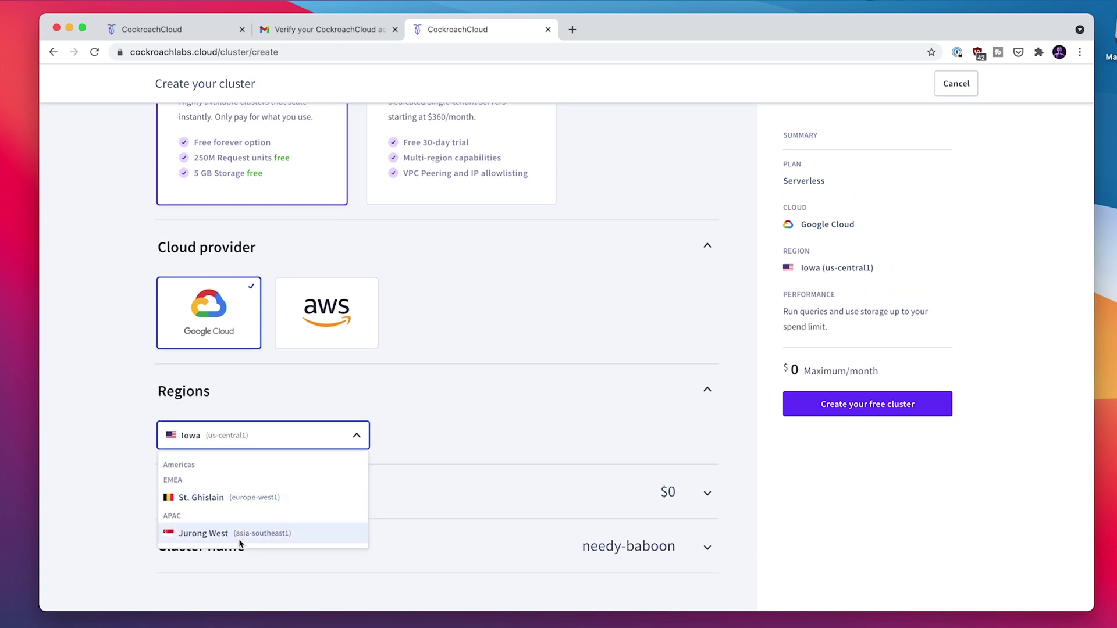
left_click(226, 442)
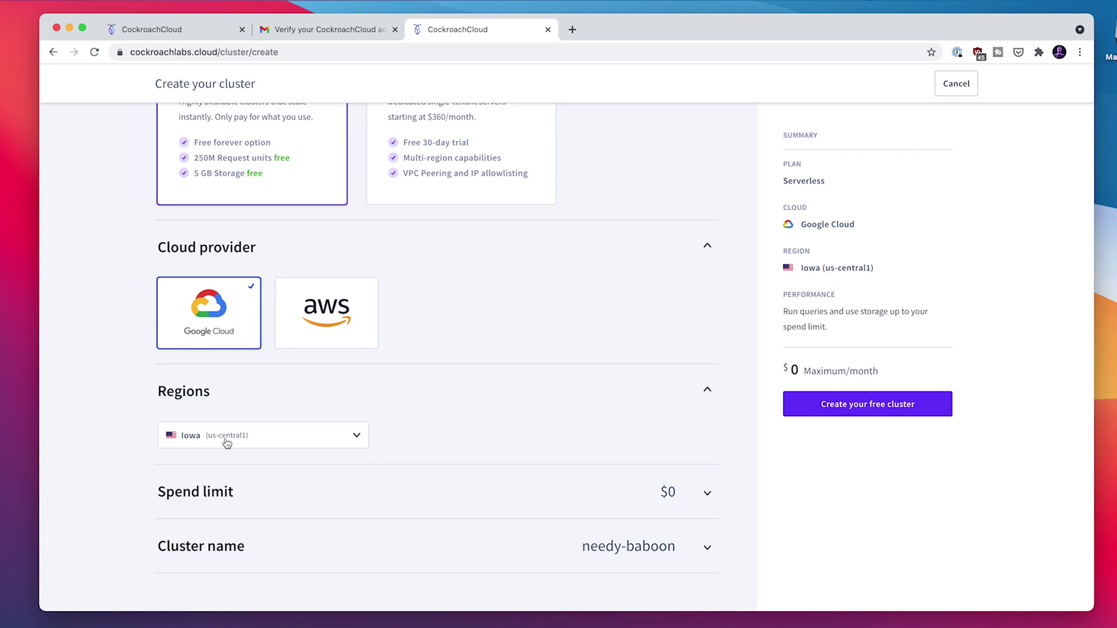
left_click(321, 510)
scroll(321, 510, "down", 3)
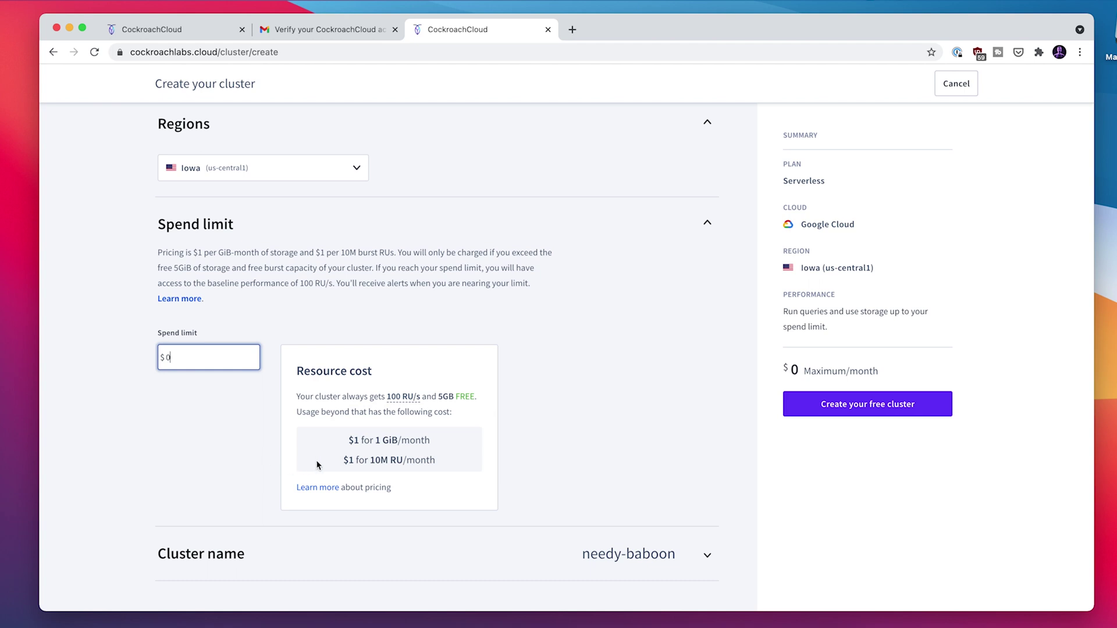
scroll(265, 464, "down", 1)
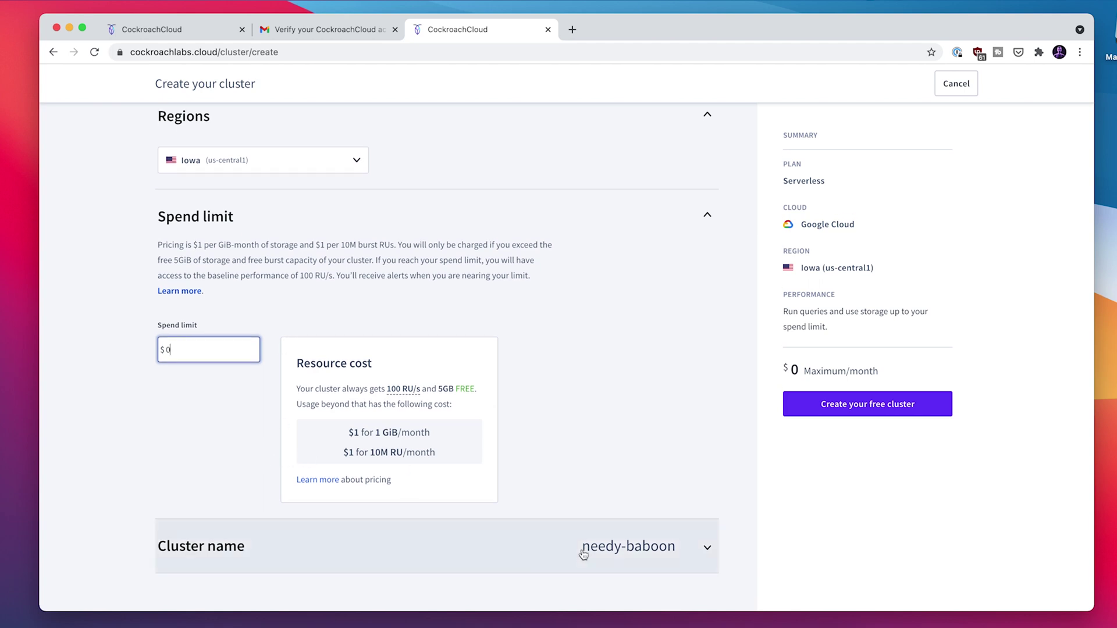
Check the cluster name needy-baboon and create the free Serverless cluster
left_click(702, 549)
scroll(537, 528, "down", 1)
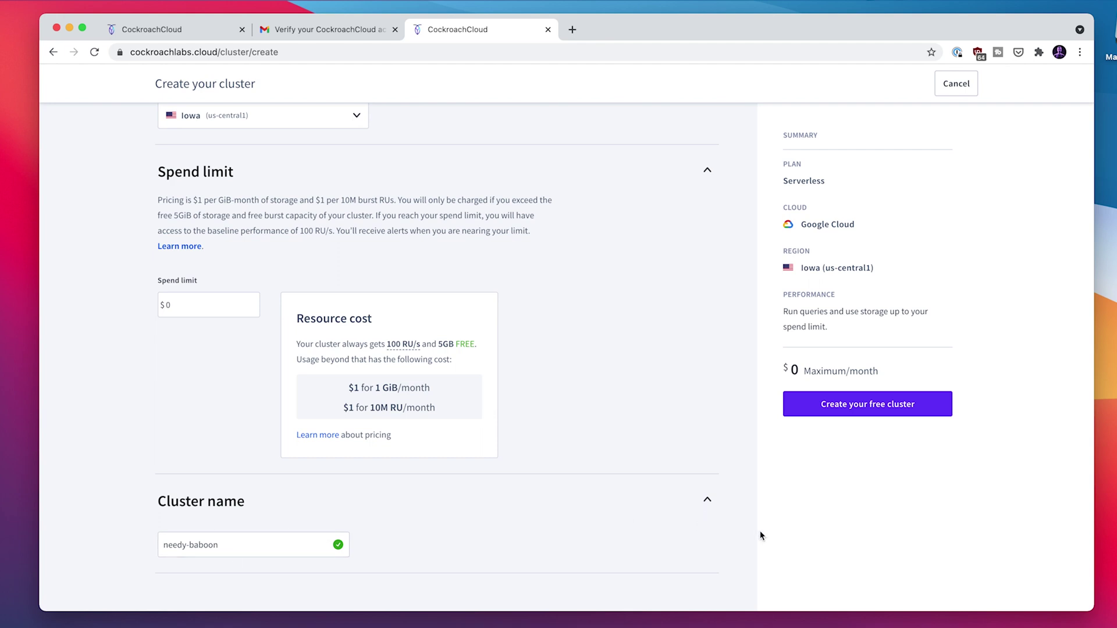
left_click(875, 409)
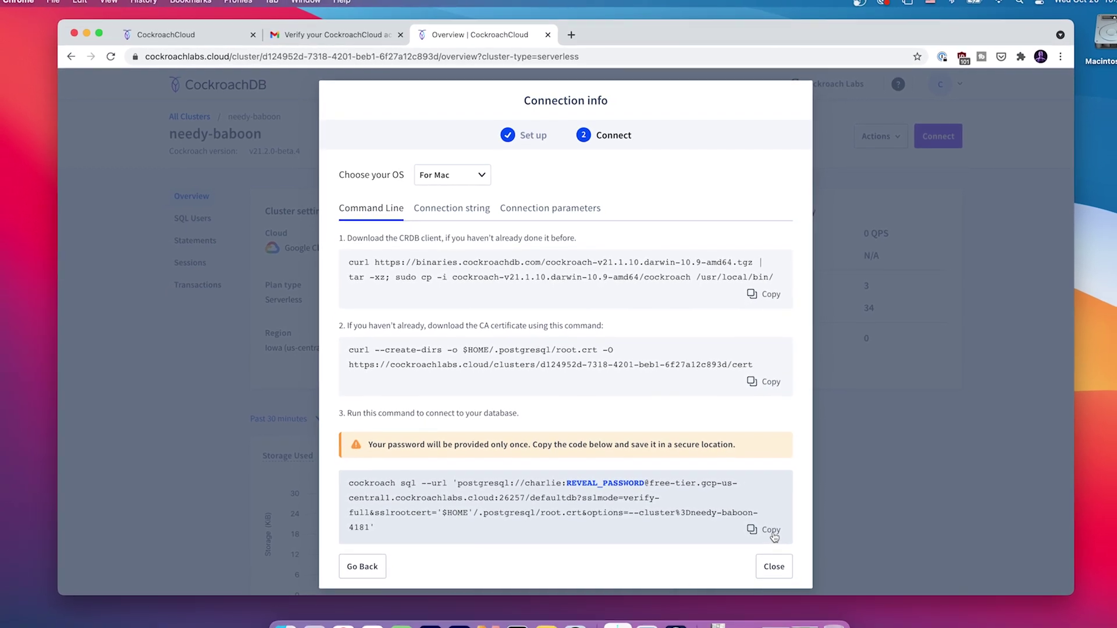
Copy the cluster's command-line database connection command and bring up the Notable notes app
left_click(772, 532)
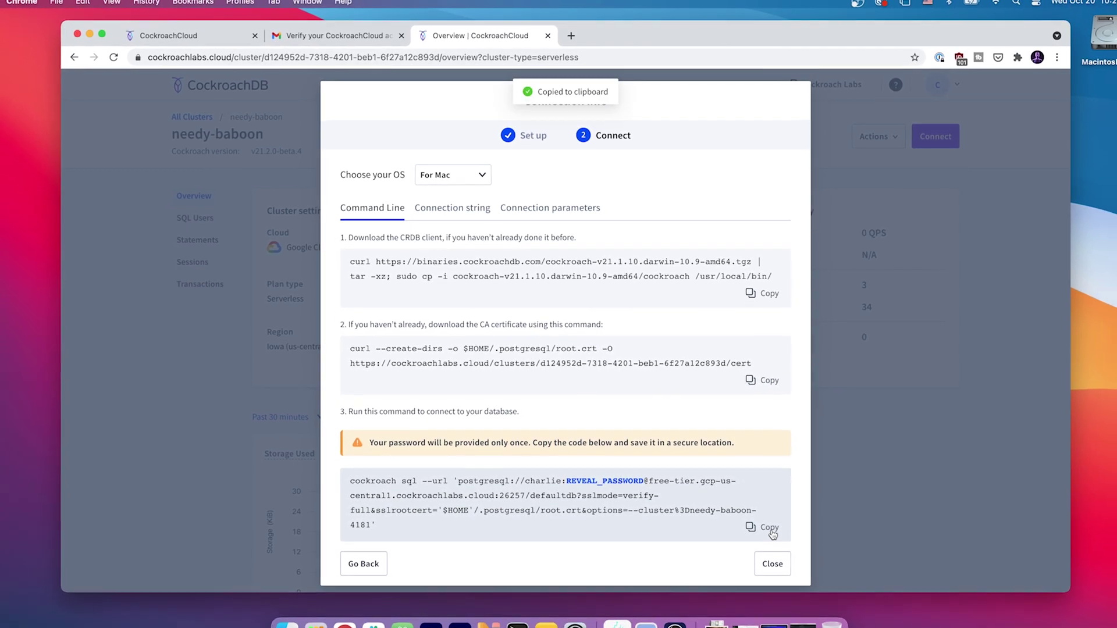
left_click(742, 622)
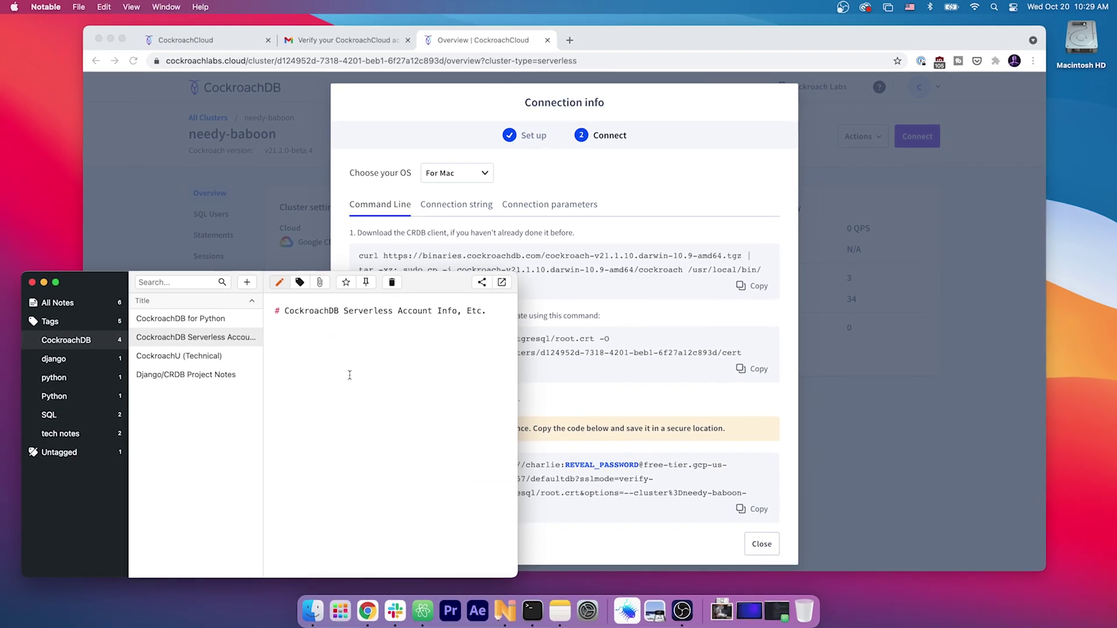
Paste the connection command into the Account Info note, then copy the client download command
left_click(345, 373)
key("super+v")
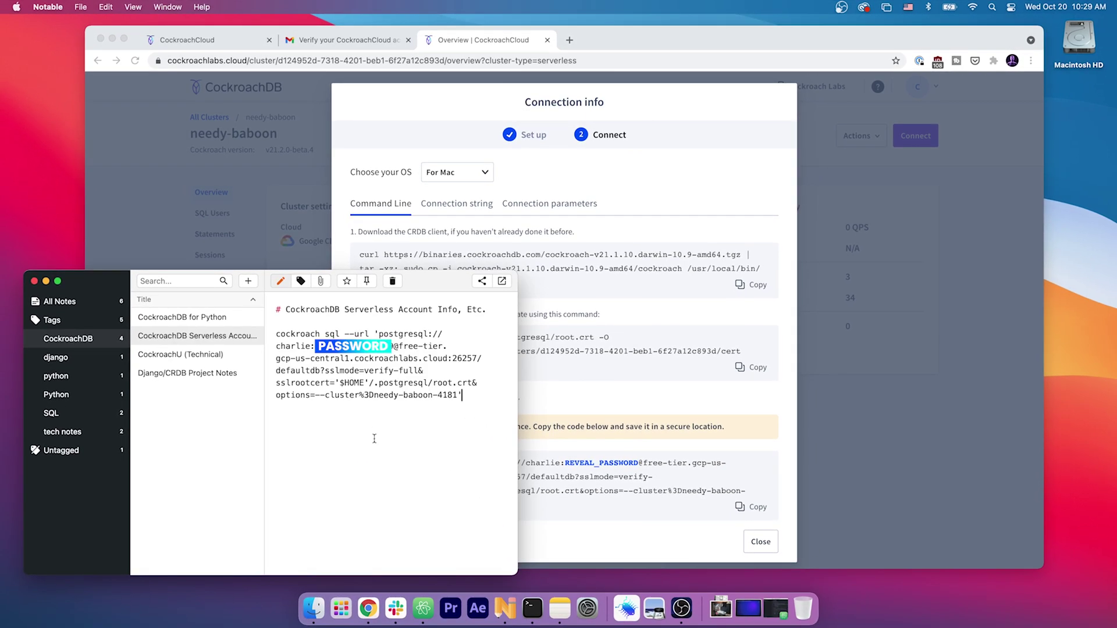
left_click(44, 281)
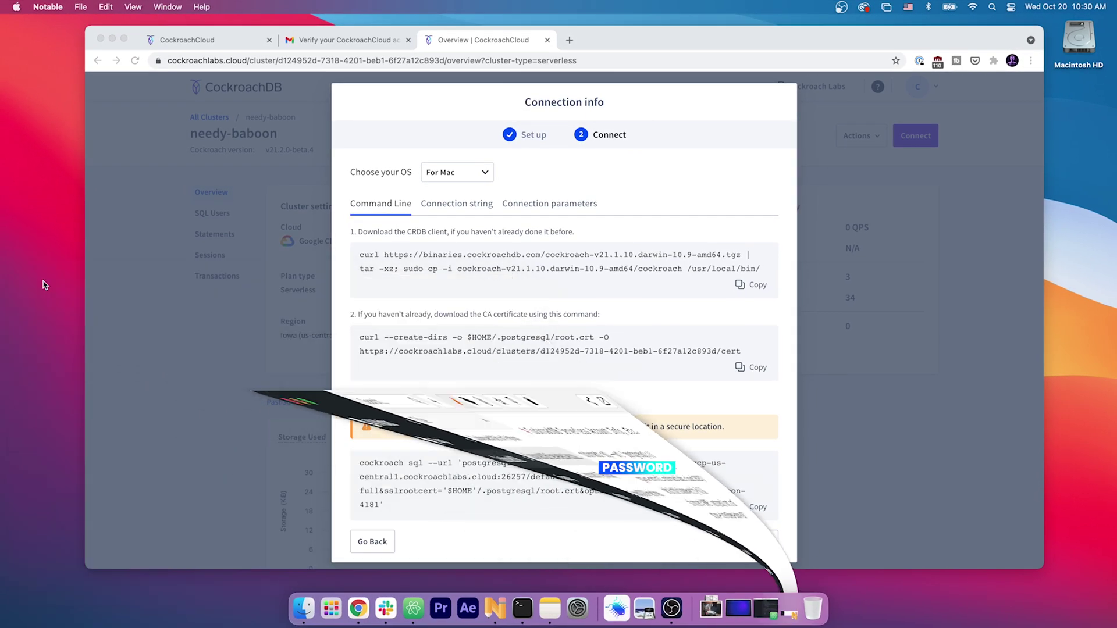
left_click(758, 286)
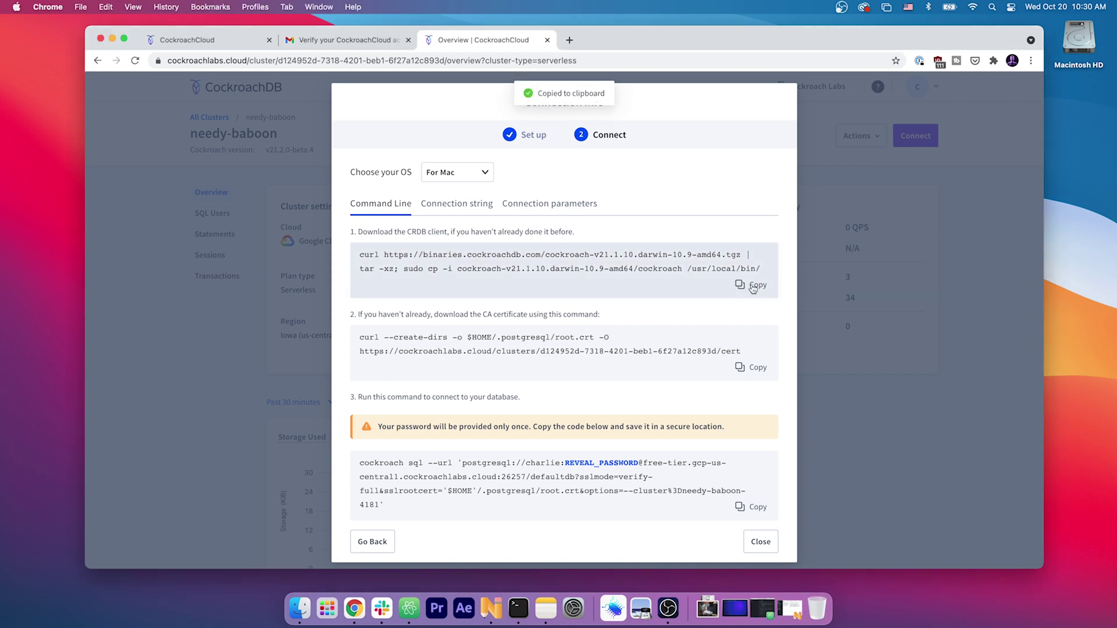
Run the client install curl command in Terminal, giving the sudo password and confirming overwrite
left_click(739, 611)
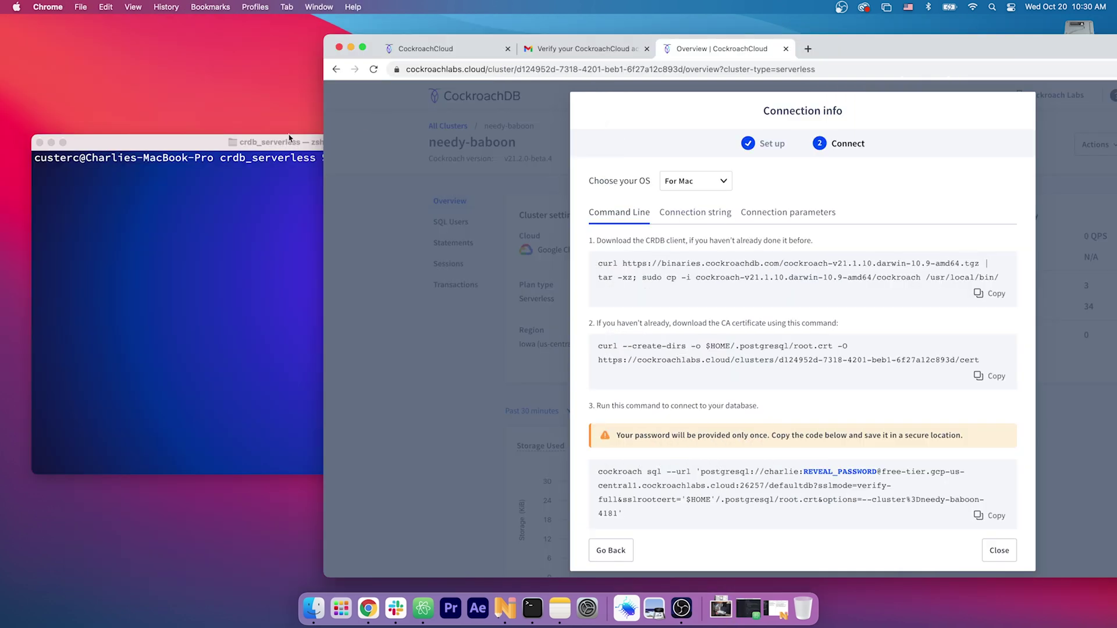
left_click_drag(373, 36, 281, 143)
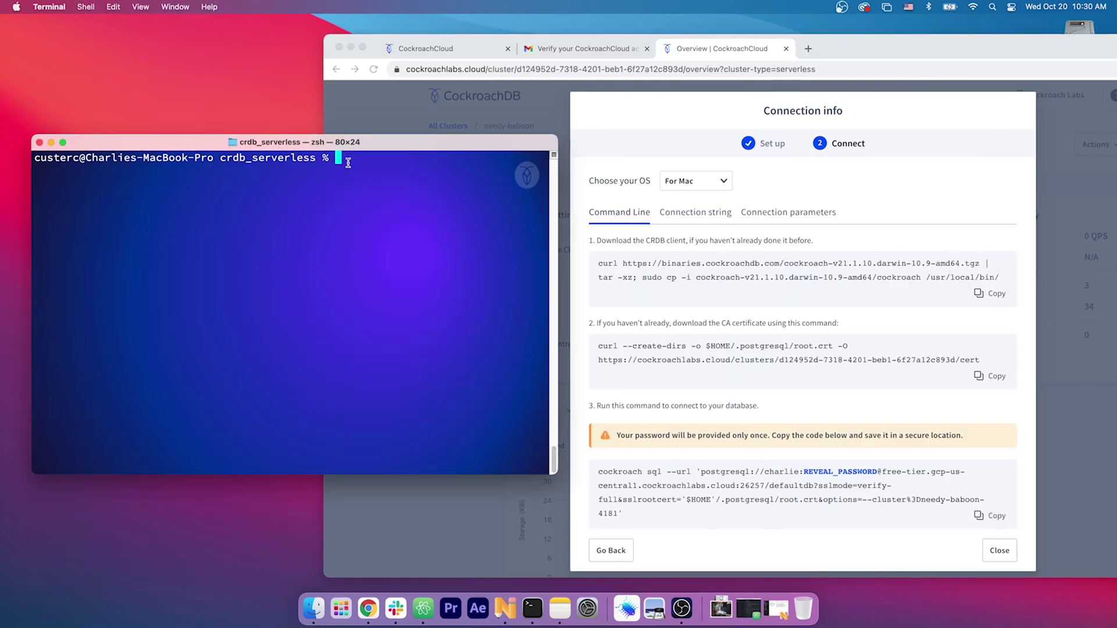
key("super+v")
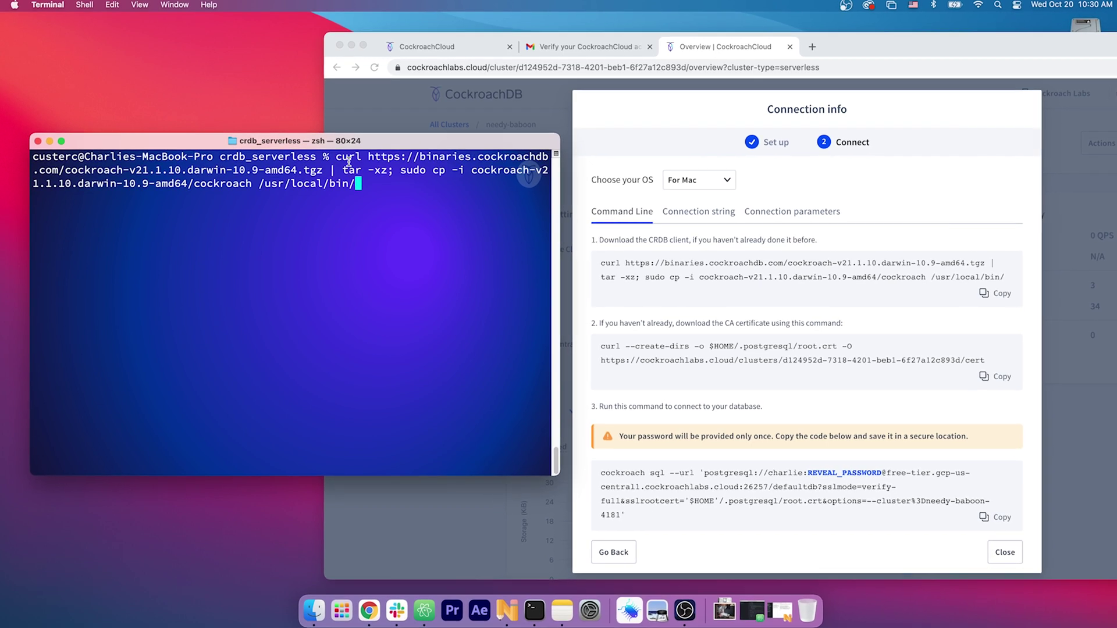
key("Return")
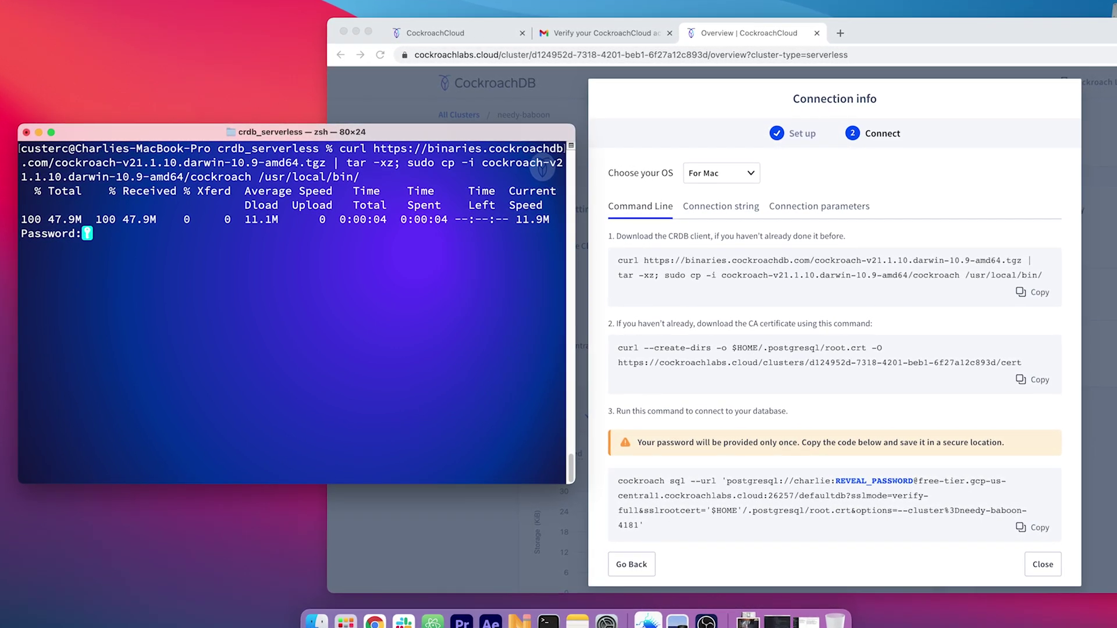
key("Return")
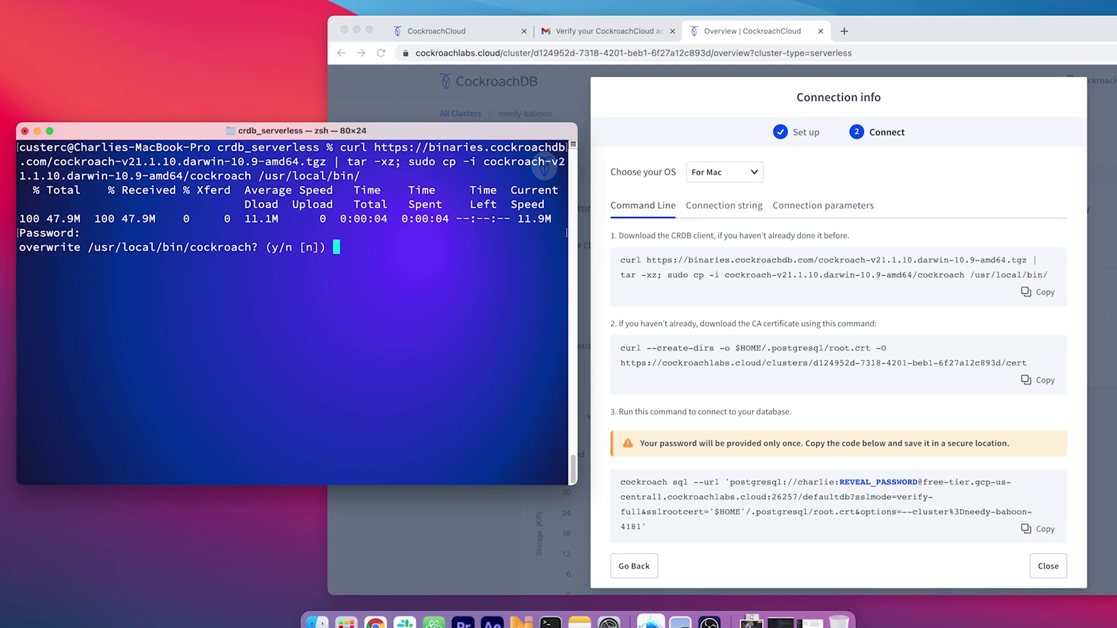
type("y")
key("Return")
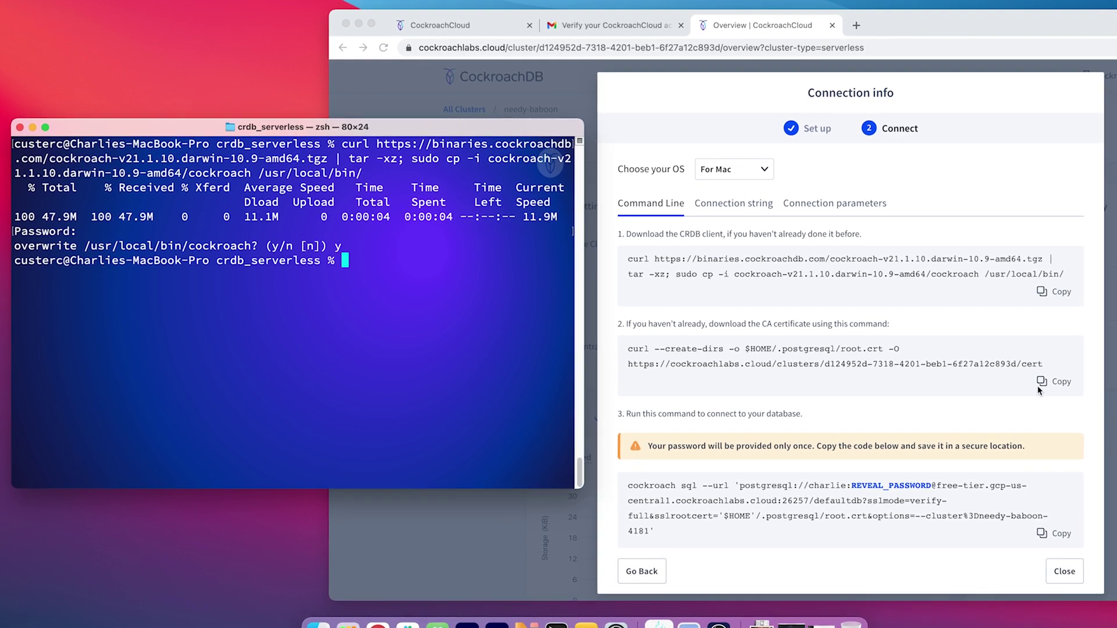
Download the cluster CA certificate to root.crt using the copied curl --create-dirs command
left_click(1059, 382)
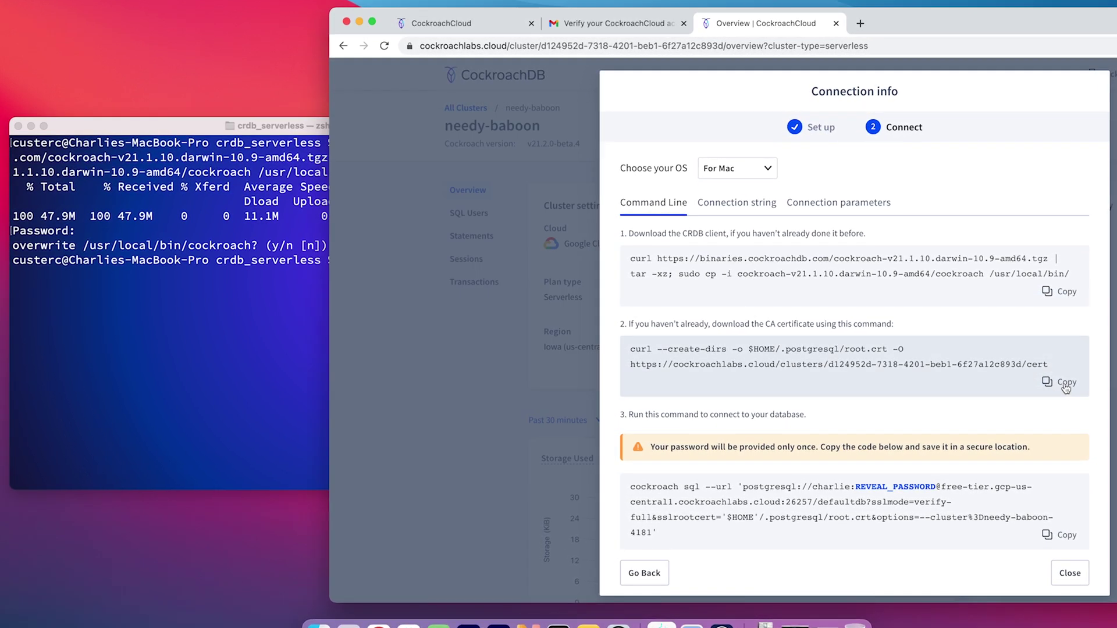
left_click(249, 290)
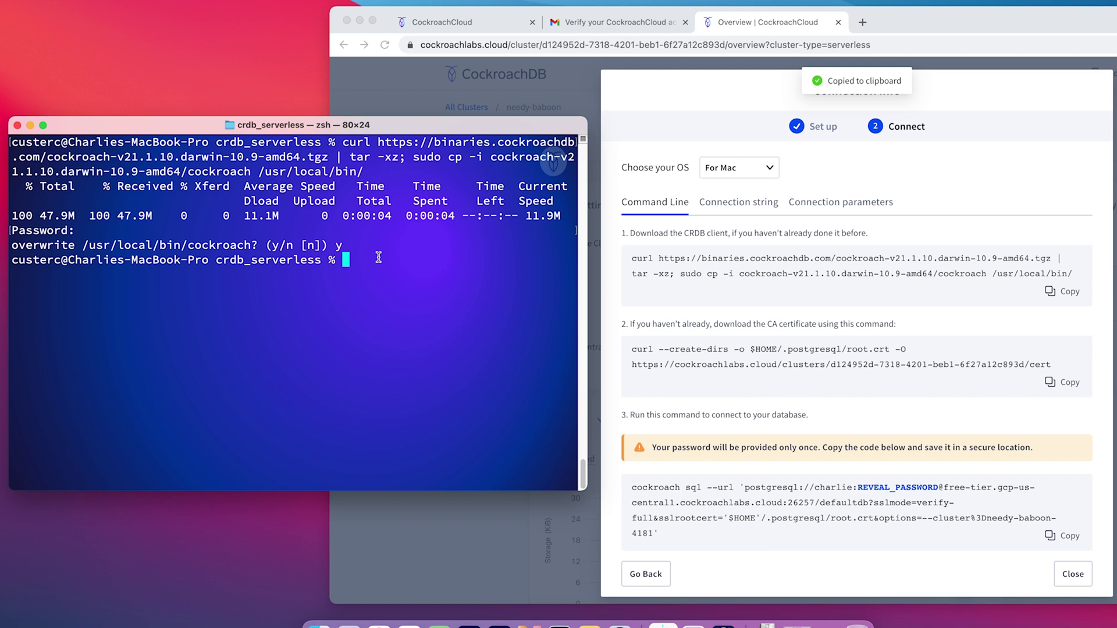
key("super+v")
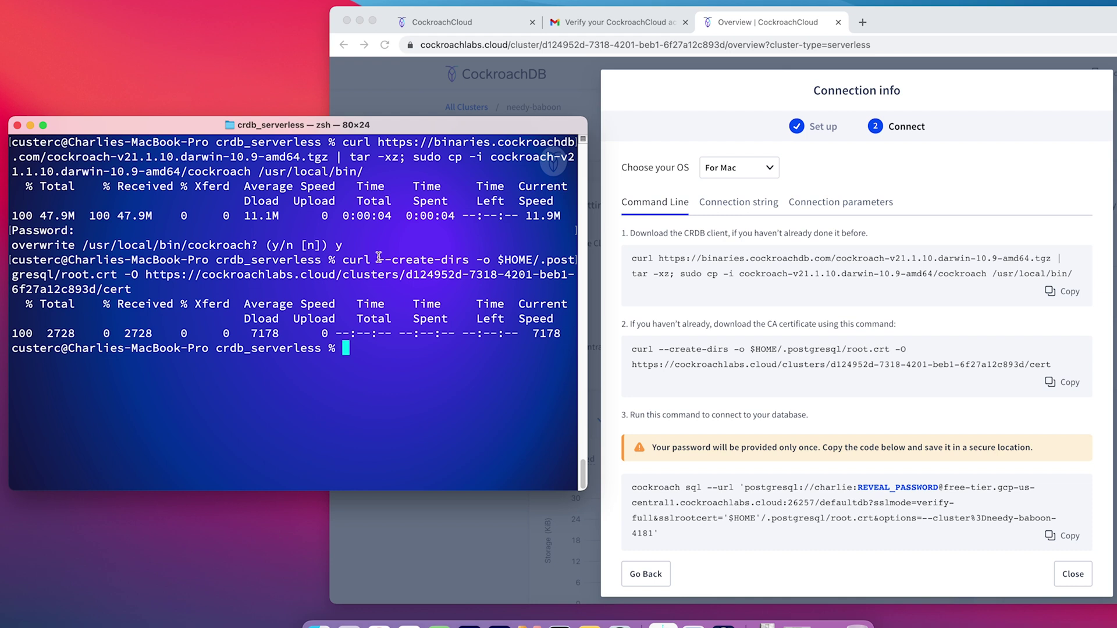
scroll(785, 436, "down", 1)
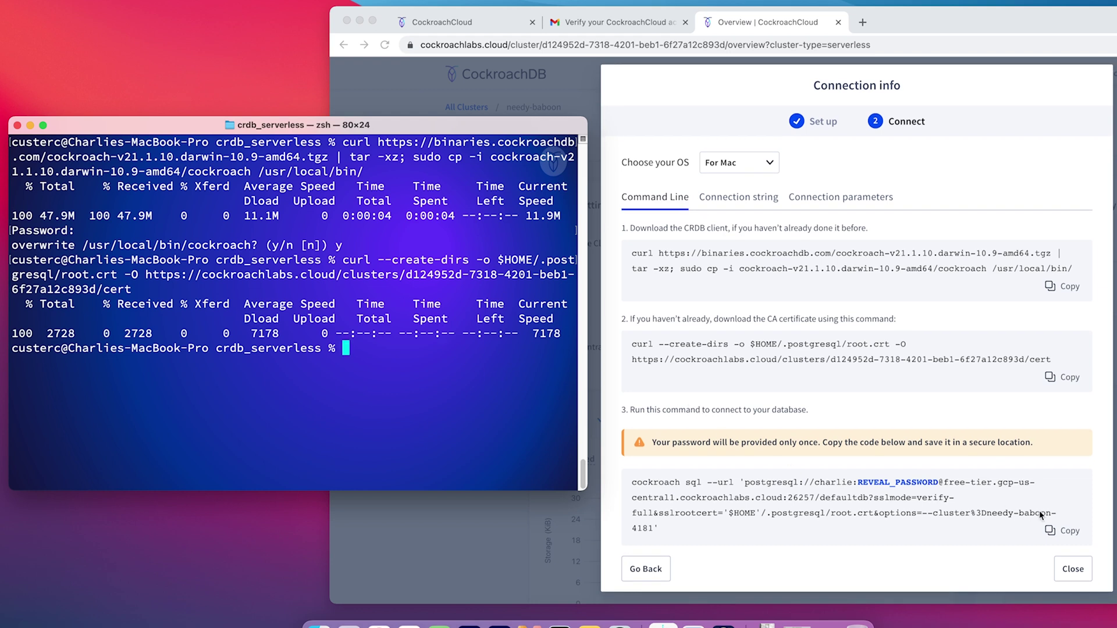
left_click(1068, 530)
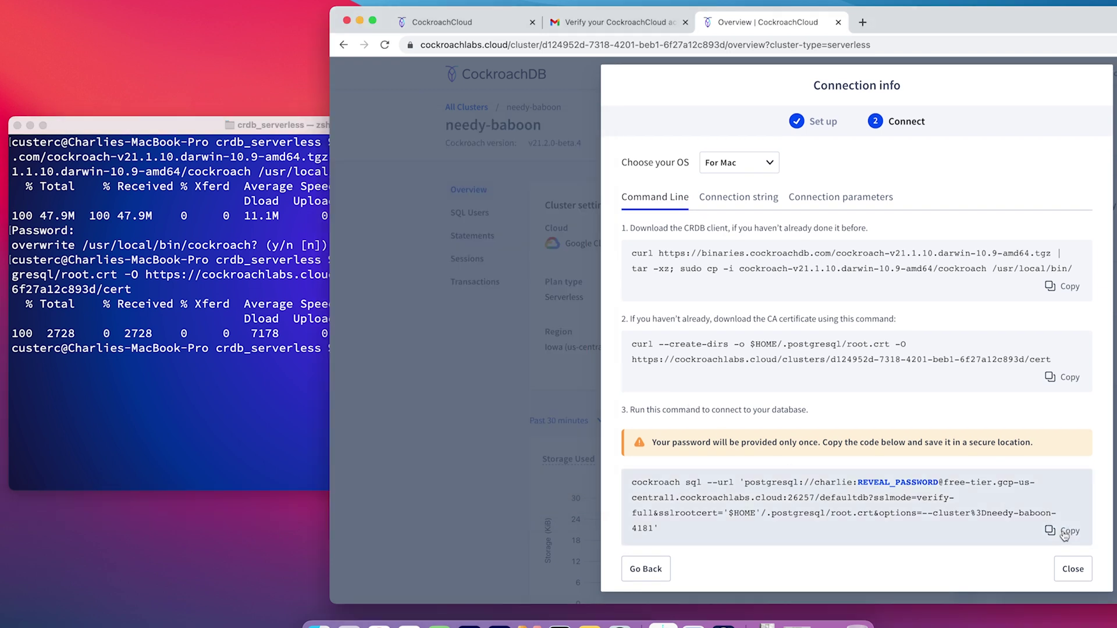
Connect to the needy-baboon SQL shell and run SHOW DATABASES, listing defaultdb, postgres and system
left_click(296, 381)
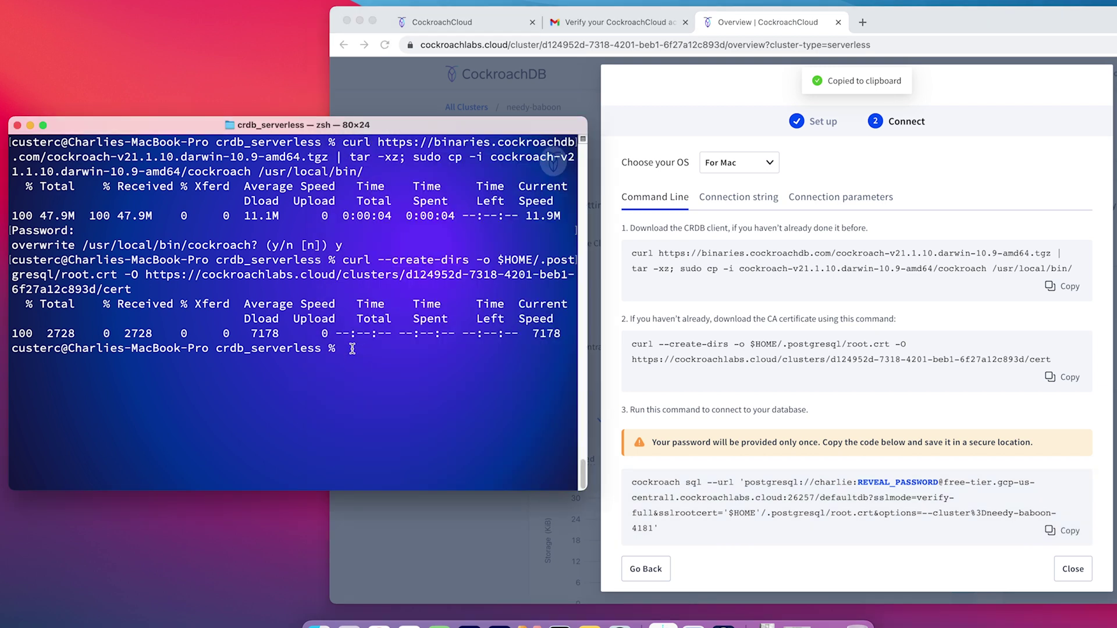
key("super+v")
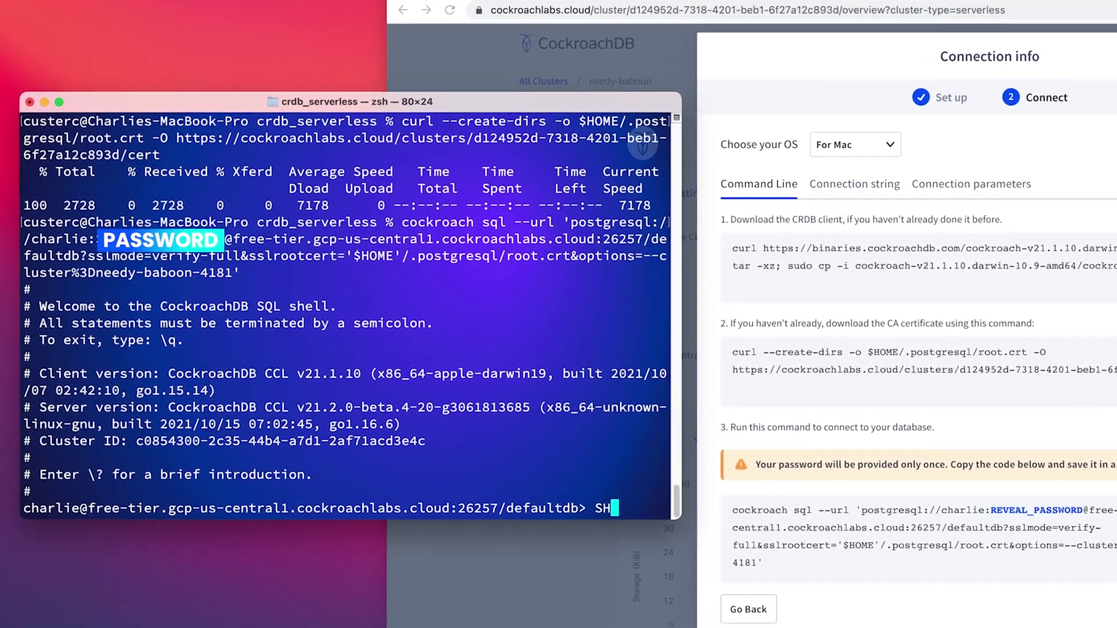
type("SHOW D")
type("ATABASES")
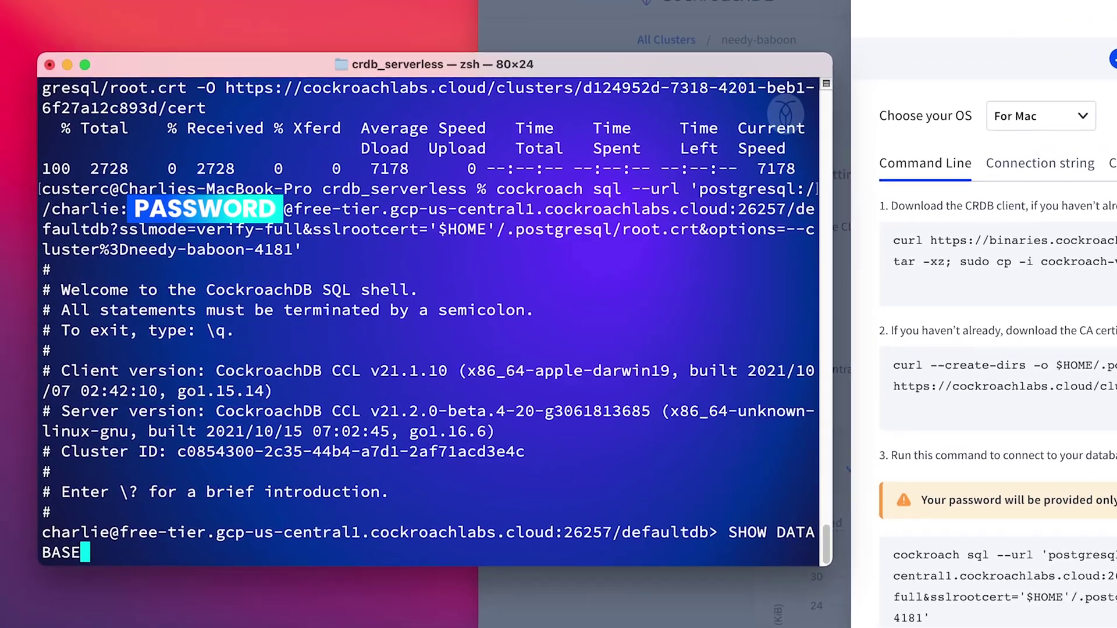
type(";")
key("Return")
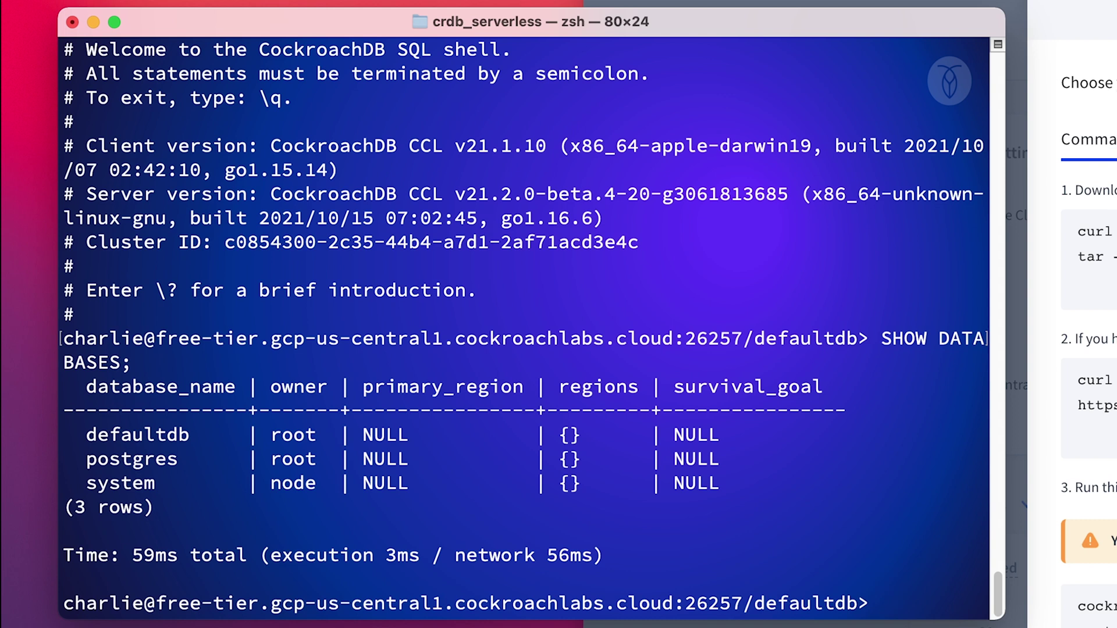
left_click(890, 603)
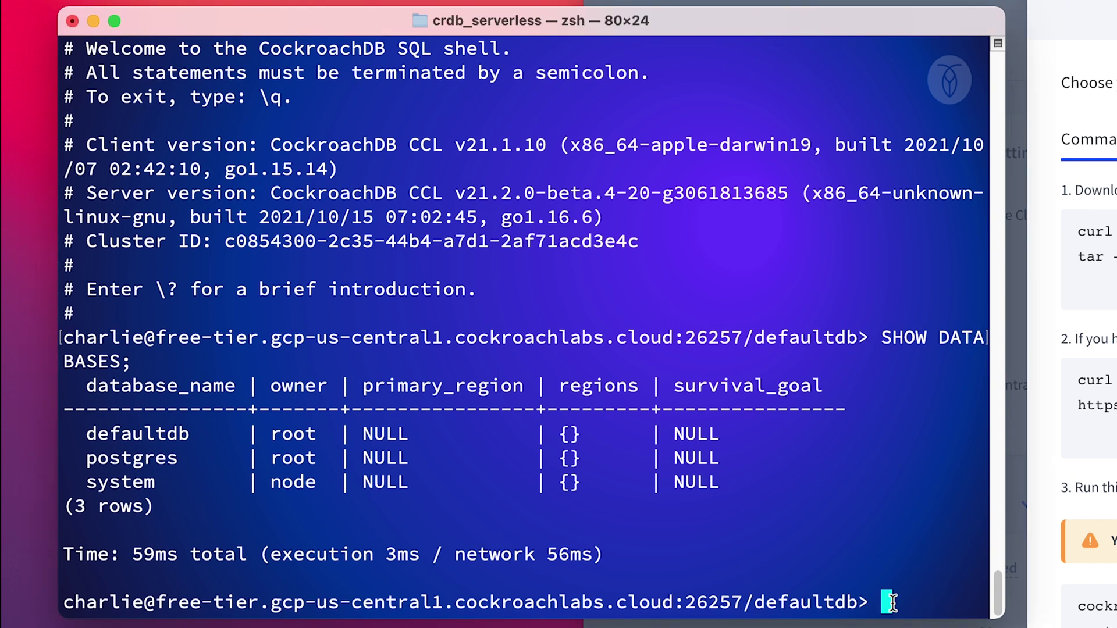
Create the messages table, insert and select 'Hello world!', then quit SQL and clear the terminal
key("super+v")
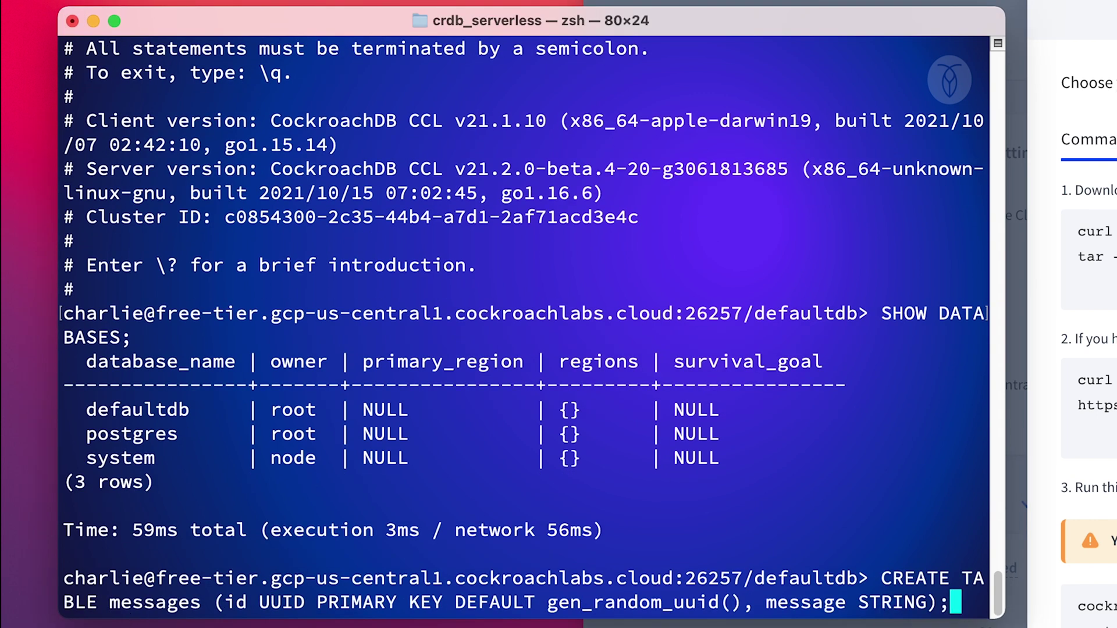
key("Return")
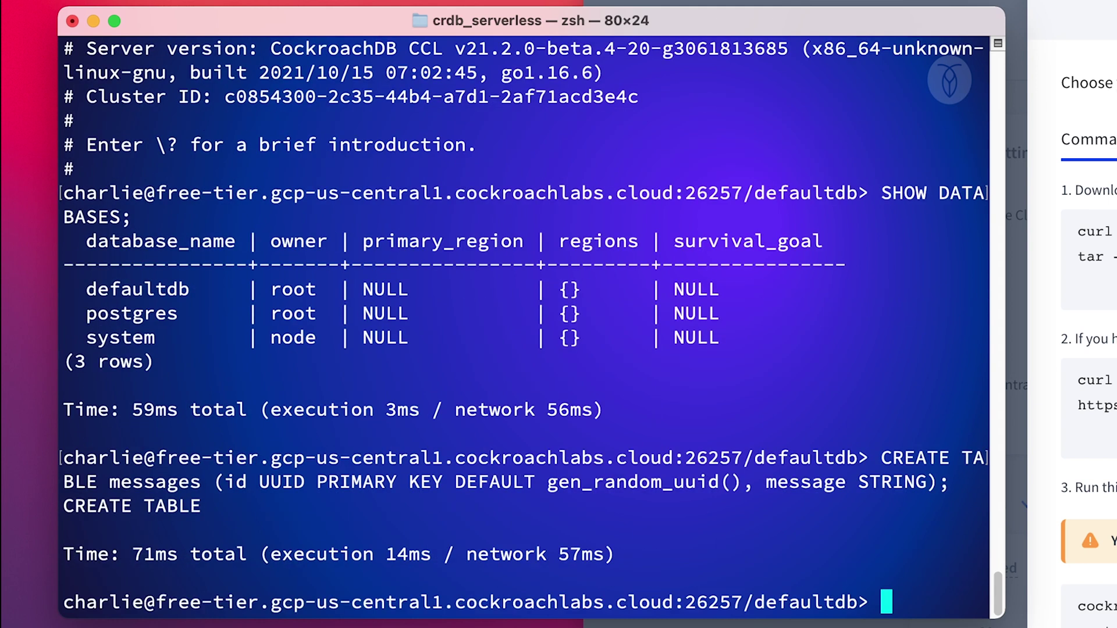
type("INSERT INTO messages (message) VALUES ('Hello world!');")
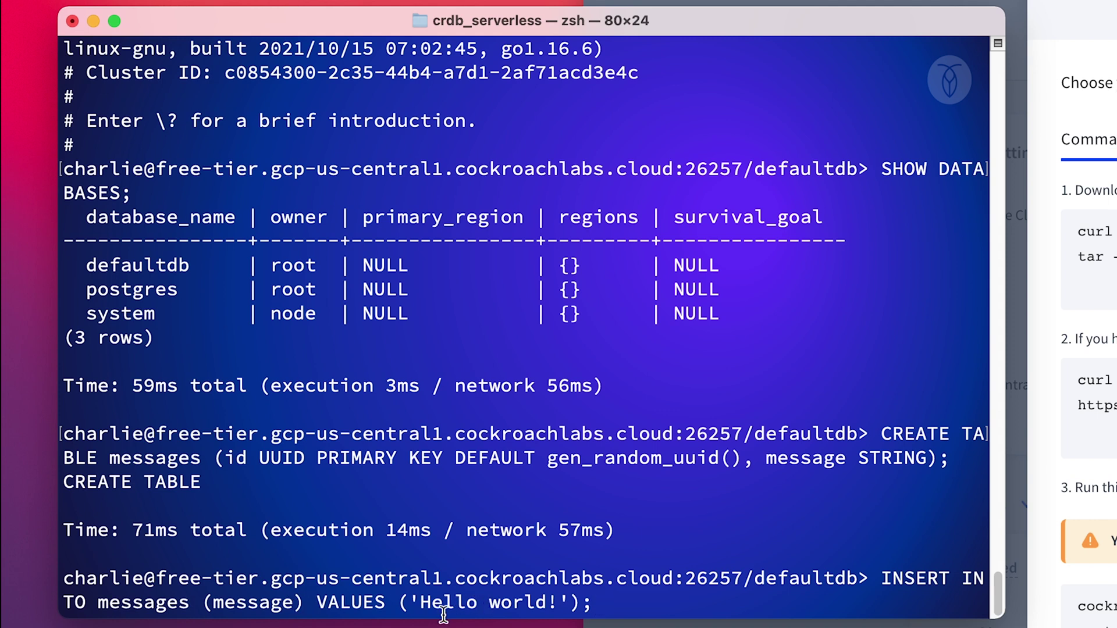
key("Return")
type("SE")
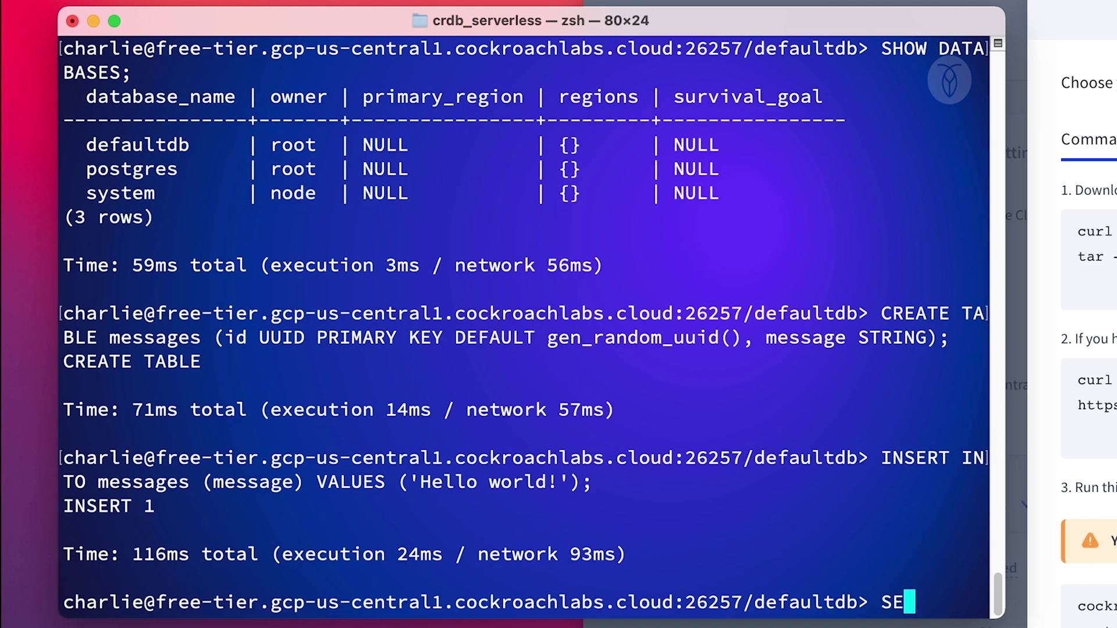
type("LECT * ")
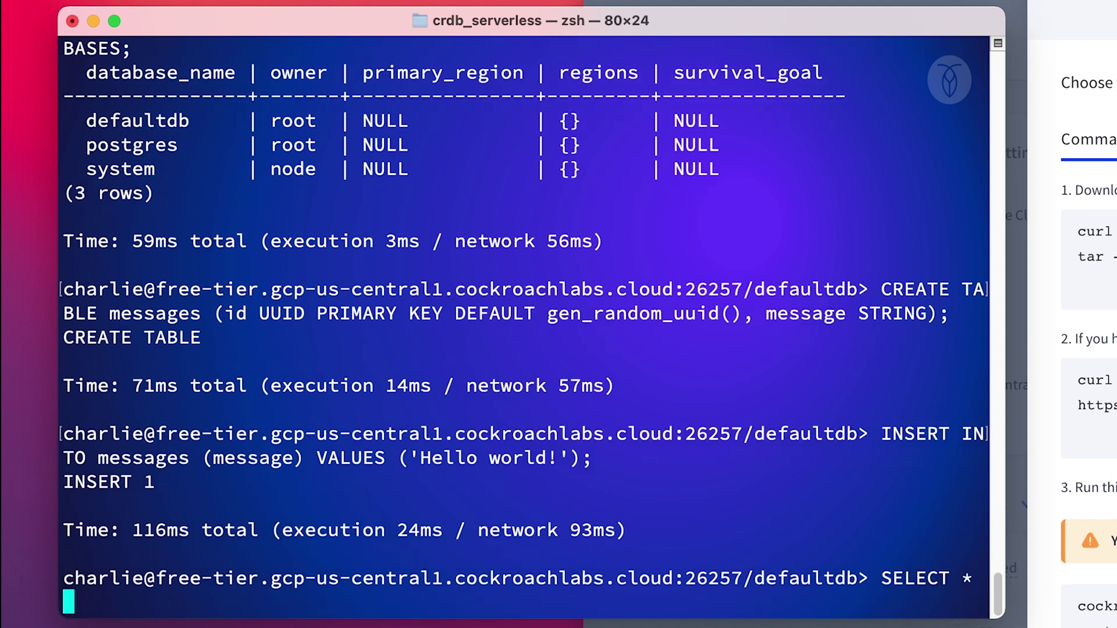
type("FROM messag")
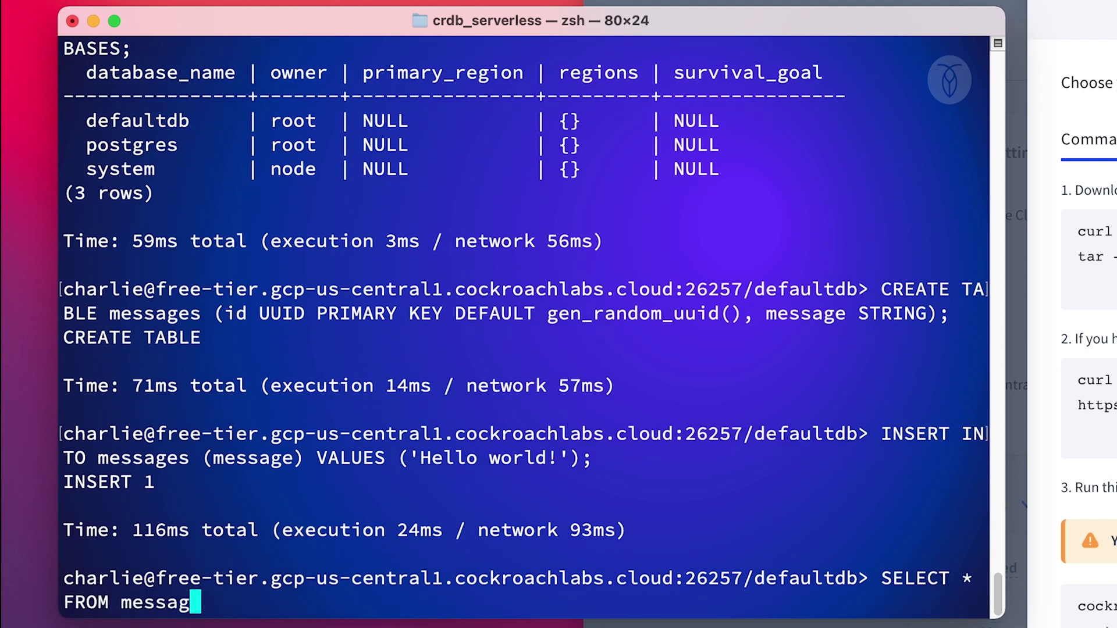
type("es;")
key("Return")
type("q")
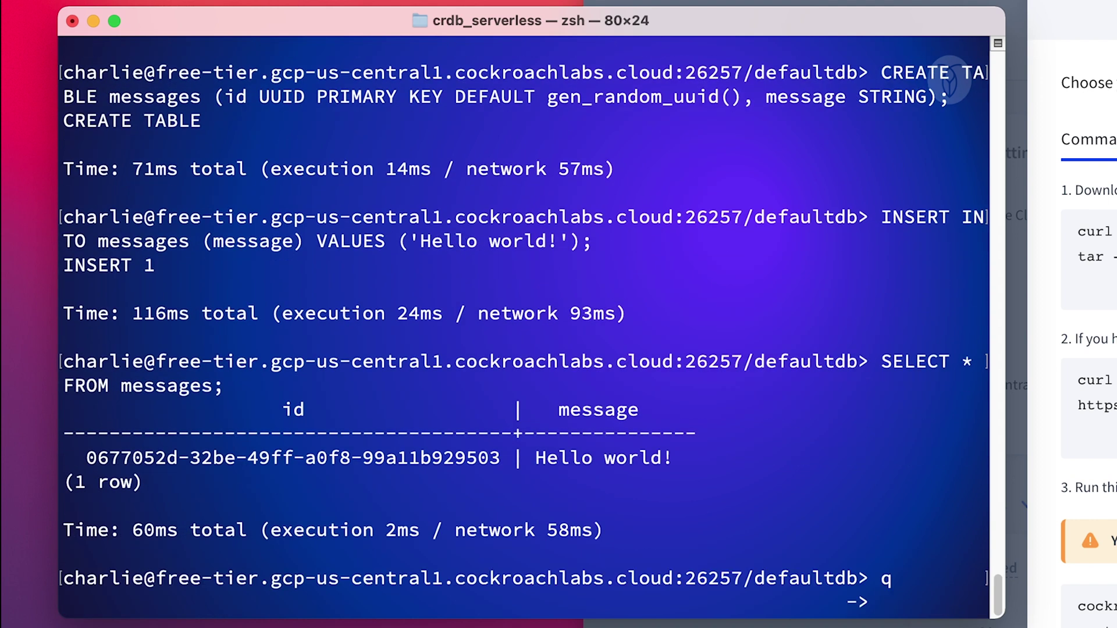
key("Return")
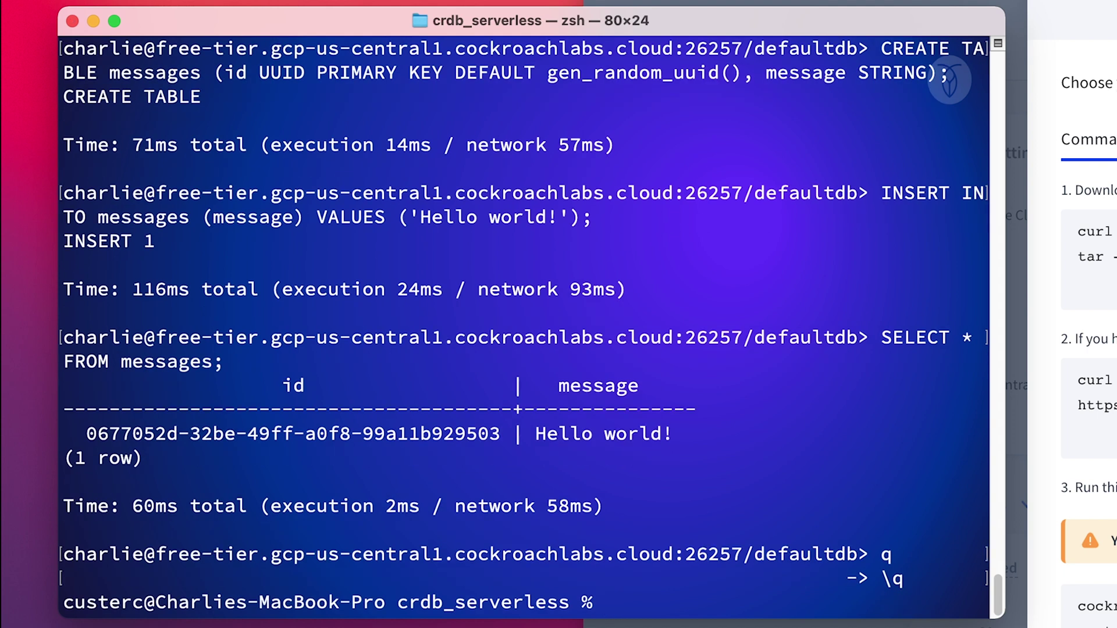
type("clear")
key("Return")
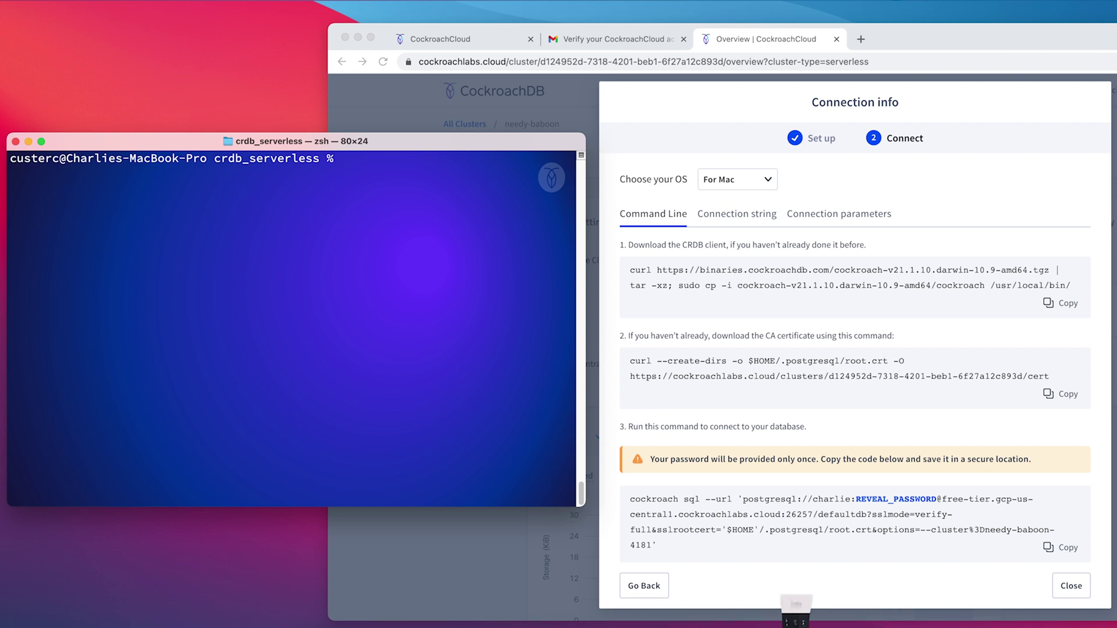
Bring the main.py editor forward and move its window toward the centre-left
left_click(796, 618)
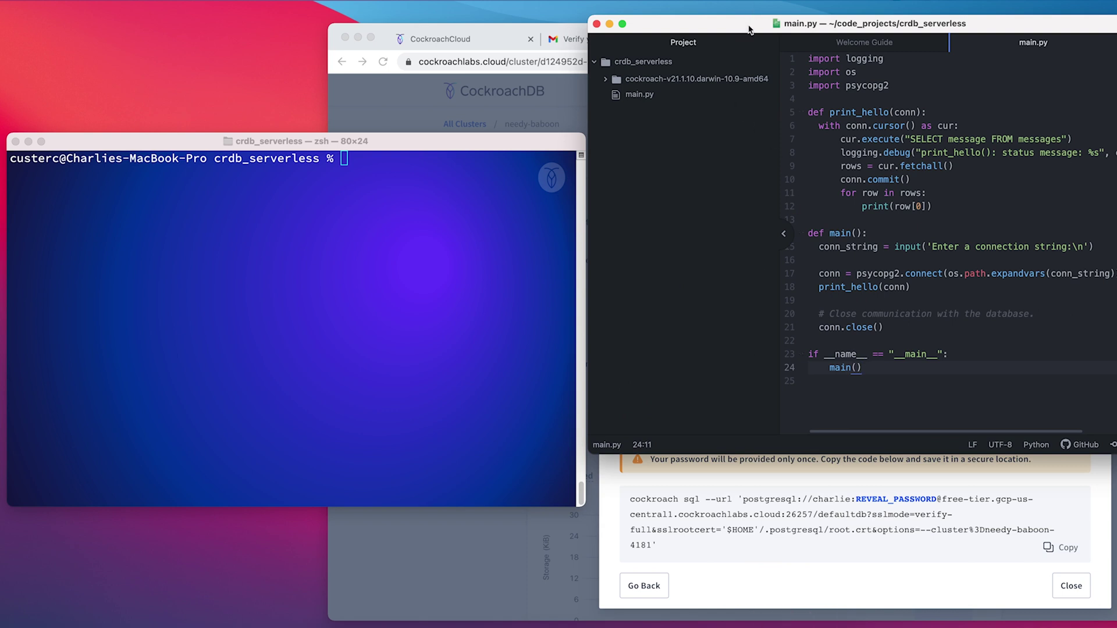
left_click_drag(750, 24, 507, 79)
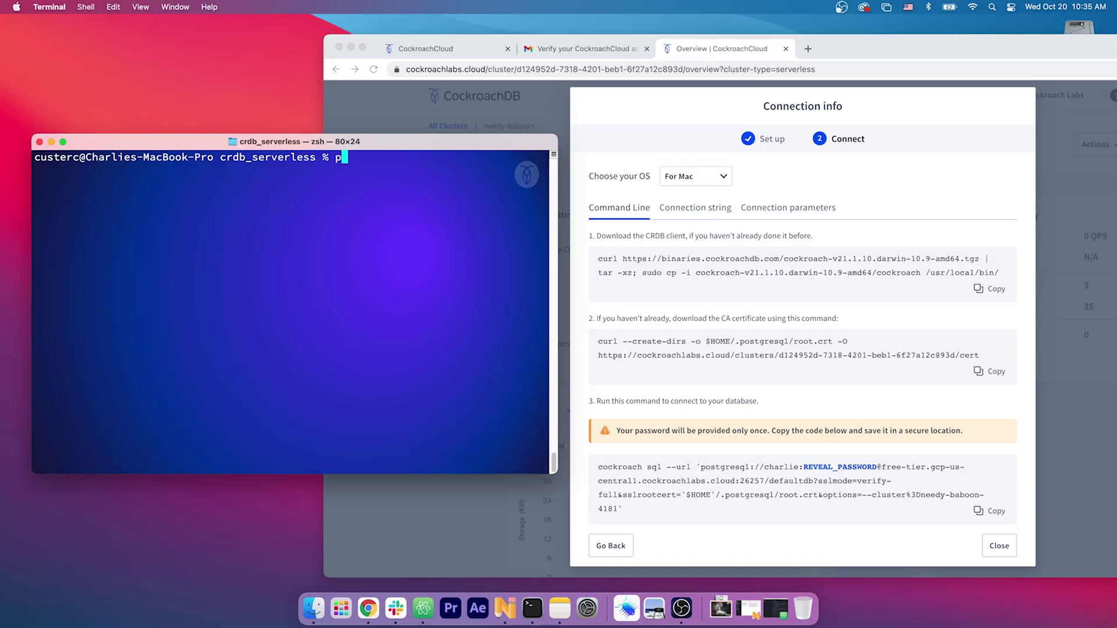
type("python ")
type("main.py")
Run python main.py and supply the cluster connection string copied from the console
key("Return")
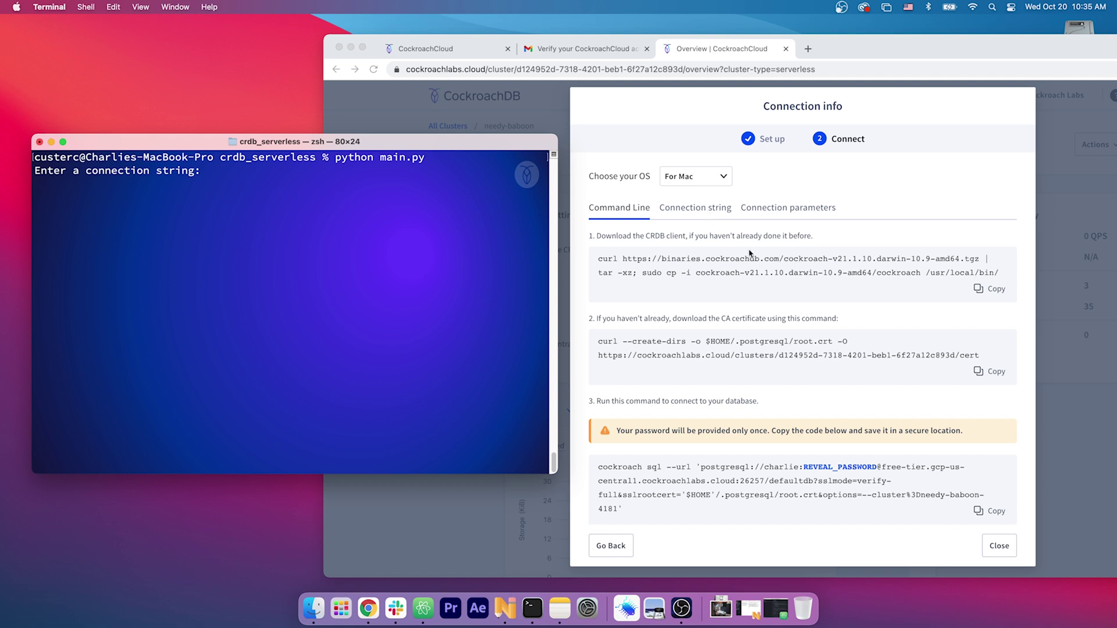
left_click(698, 209)
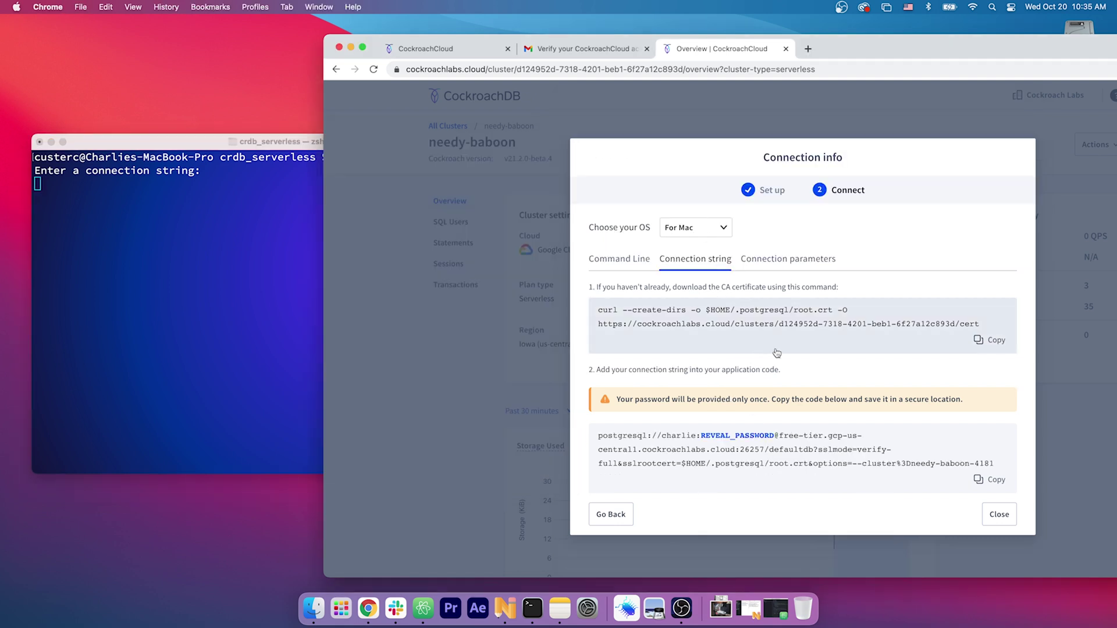
left_click(991, 481)
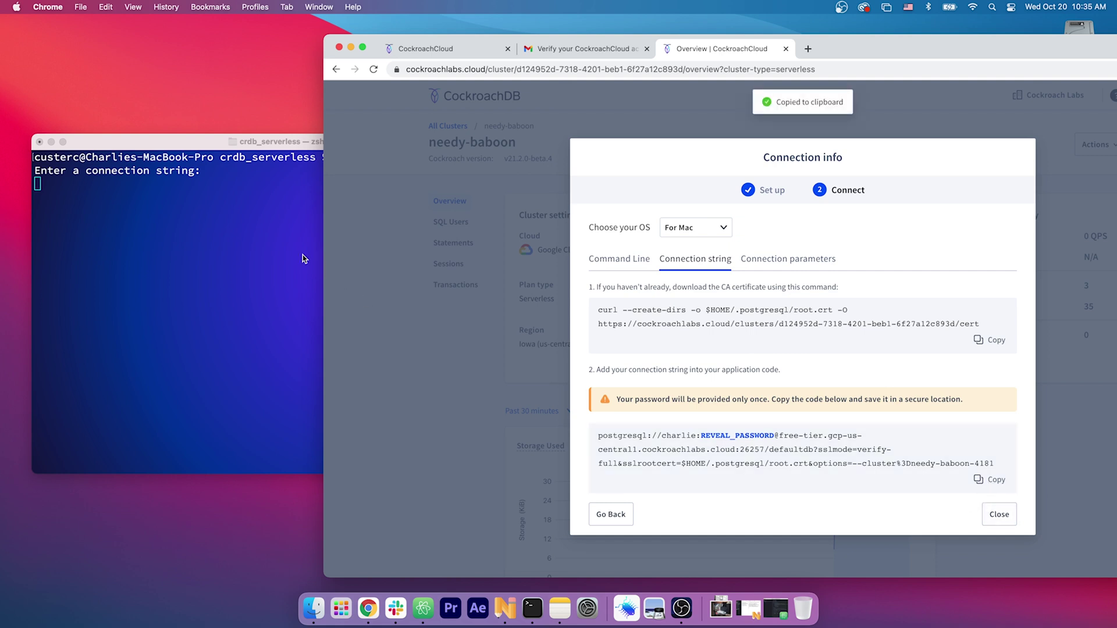
left_click(212, 220)
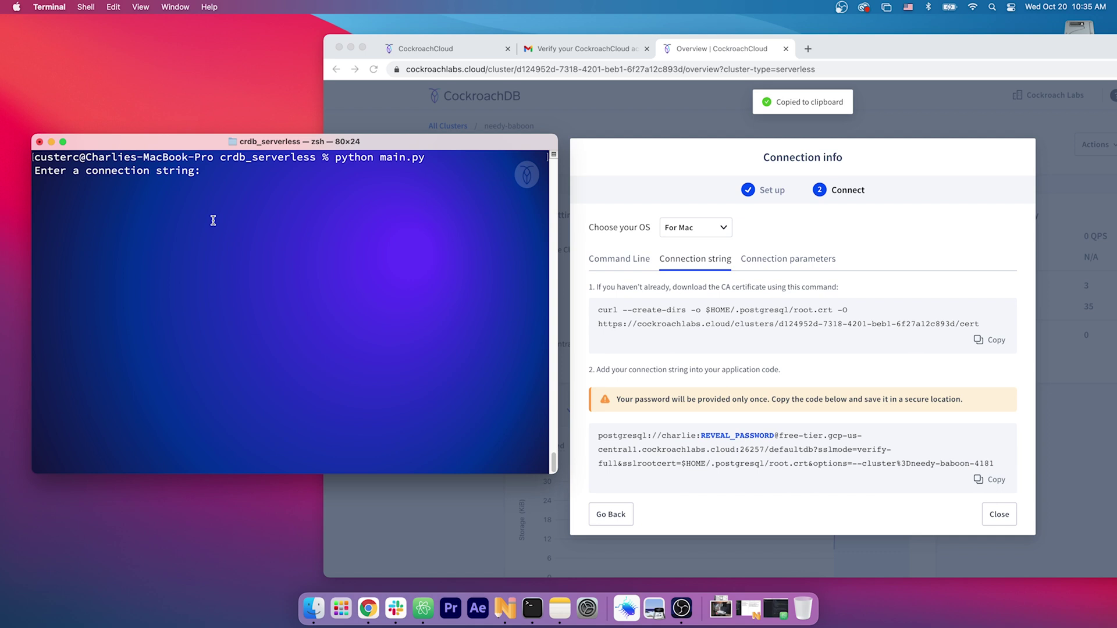
key("super+v")
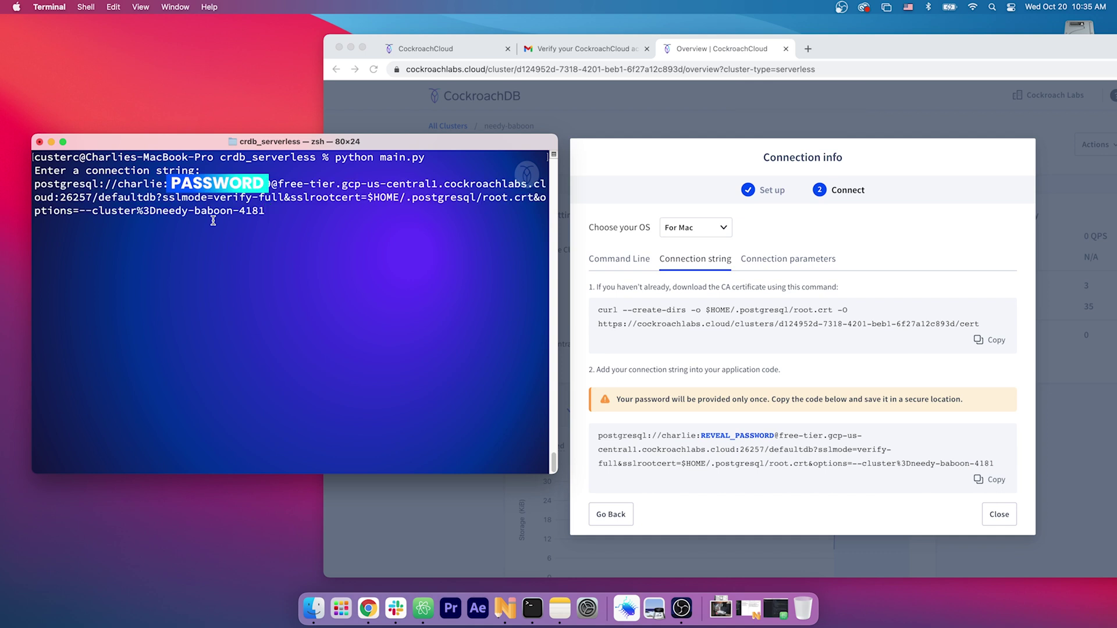
key("Return")
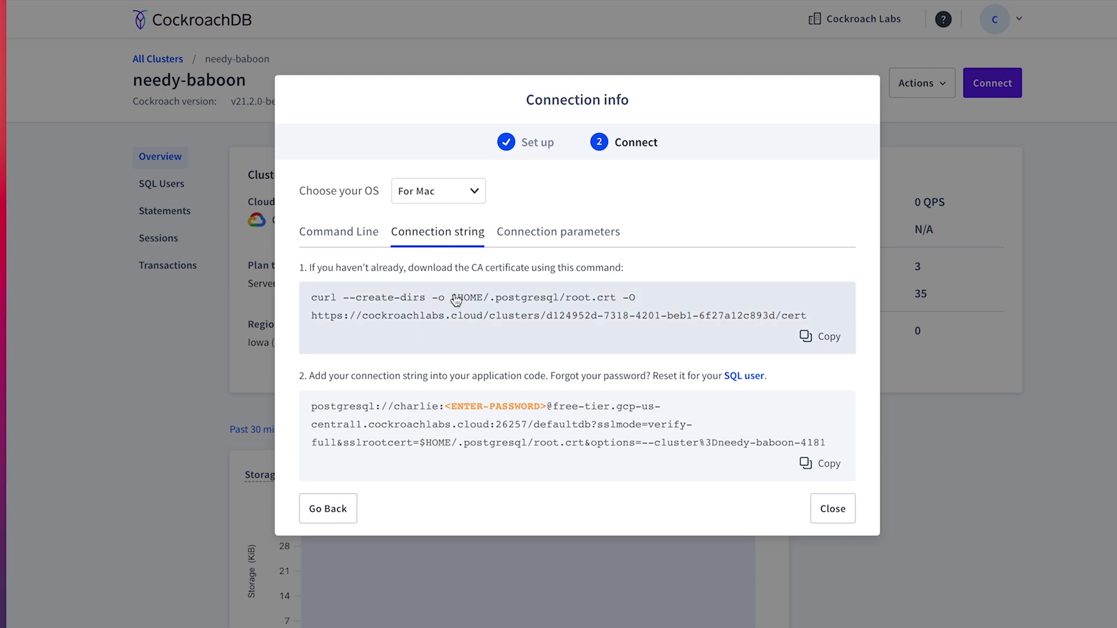
Close Connection info, then view the SQL Users, Statements, Sessions and Transactions pages
left_click(846, 521)
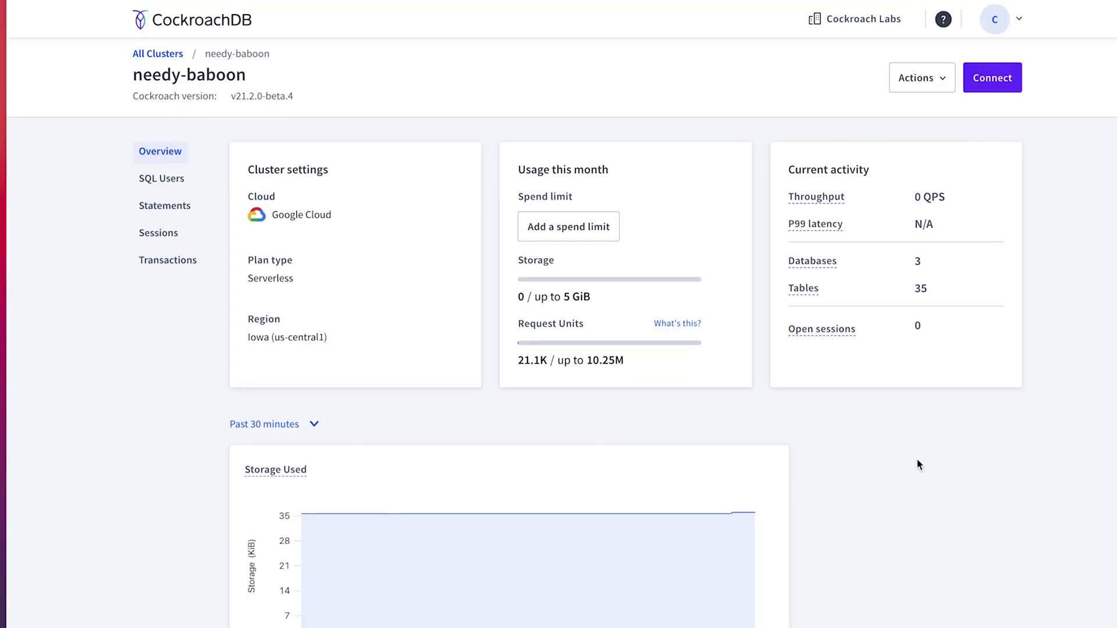
scroll(885, 535, "down", 1)
scroll(884, 534, "down", 8)
scroll(884, 535, "down", 5)
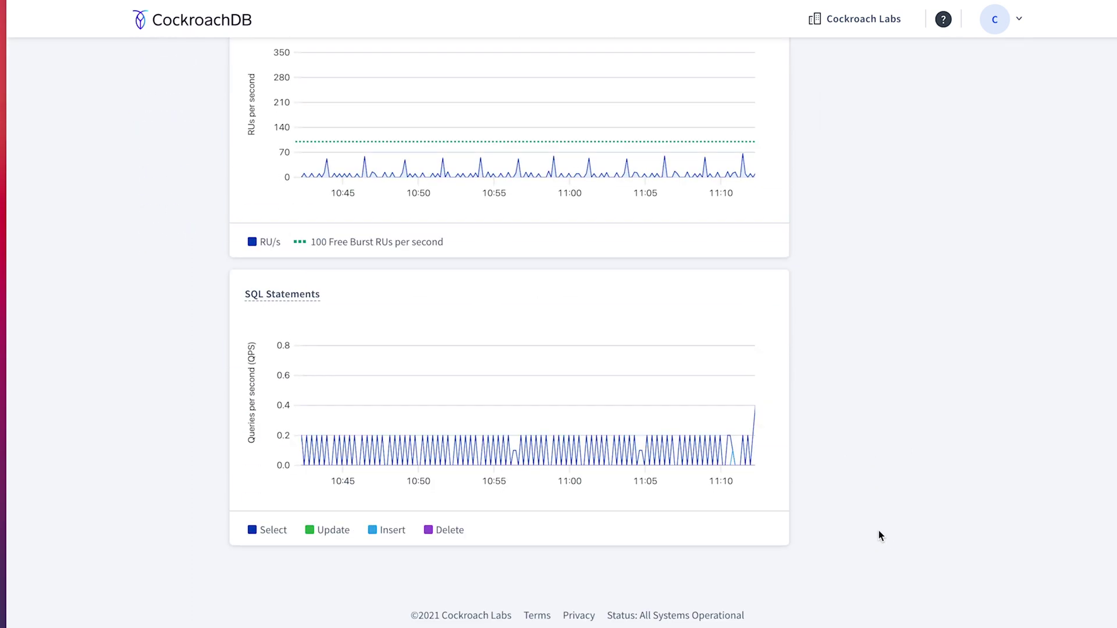
scroll(879, 536, "up", 6)
scroll(878, 529, "up", 4)
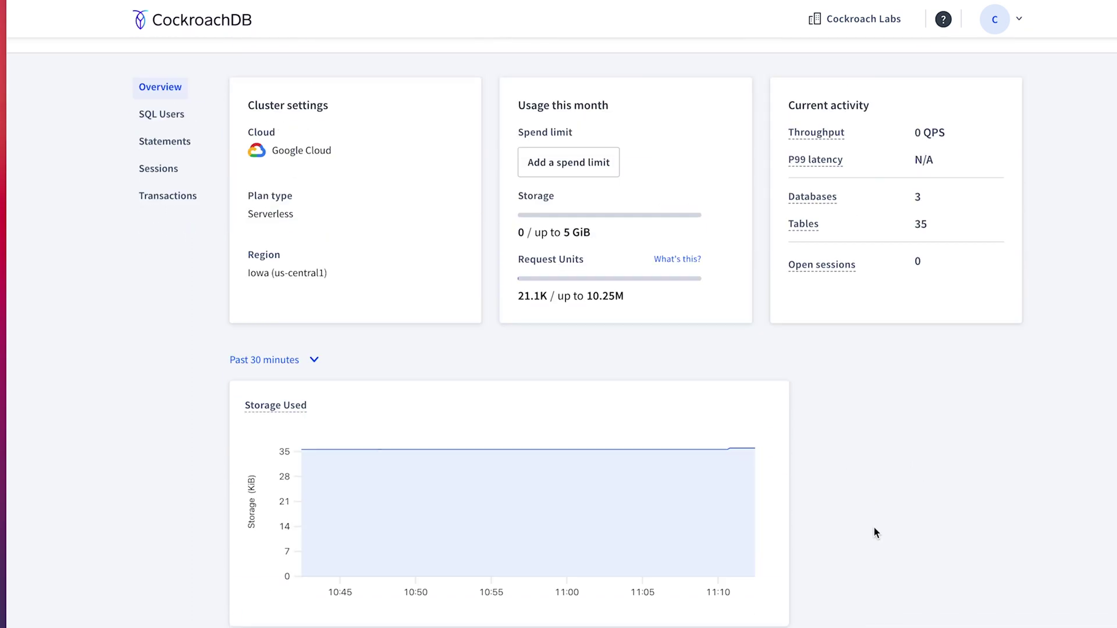
left_click(158, 116)
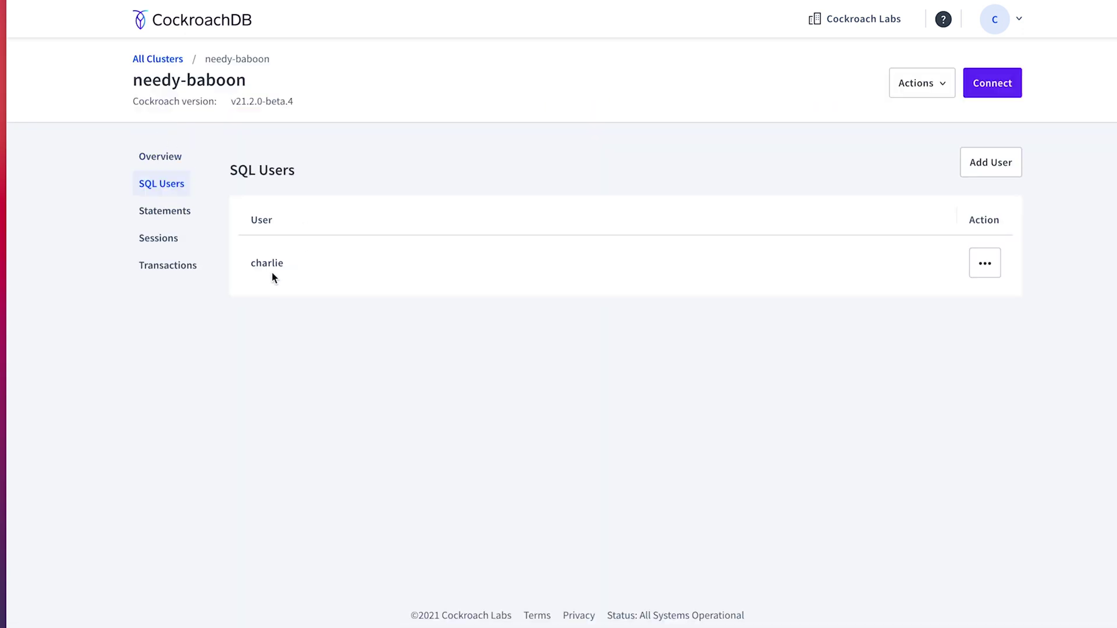
left_click(167, 214)
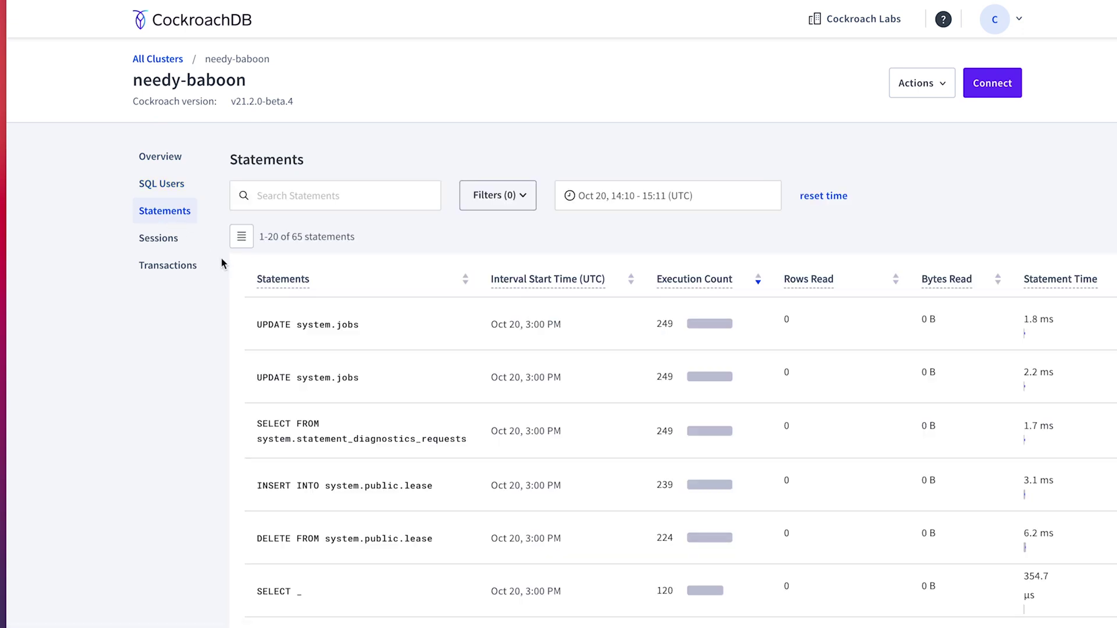
left_click(158, 237)
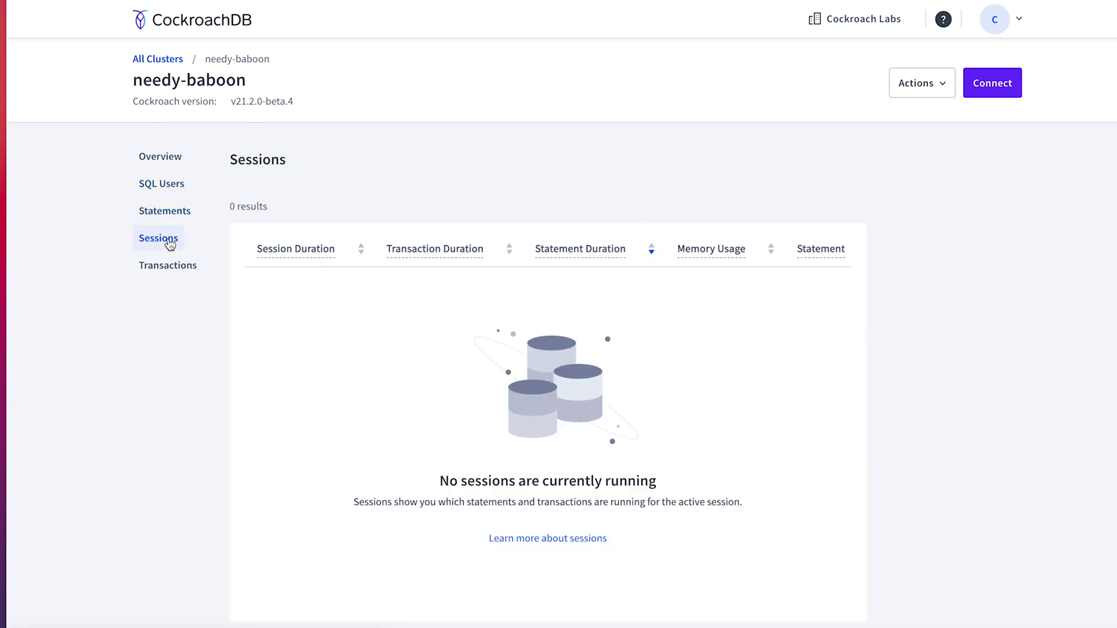
left_click(168, 265)
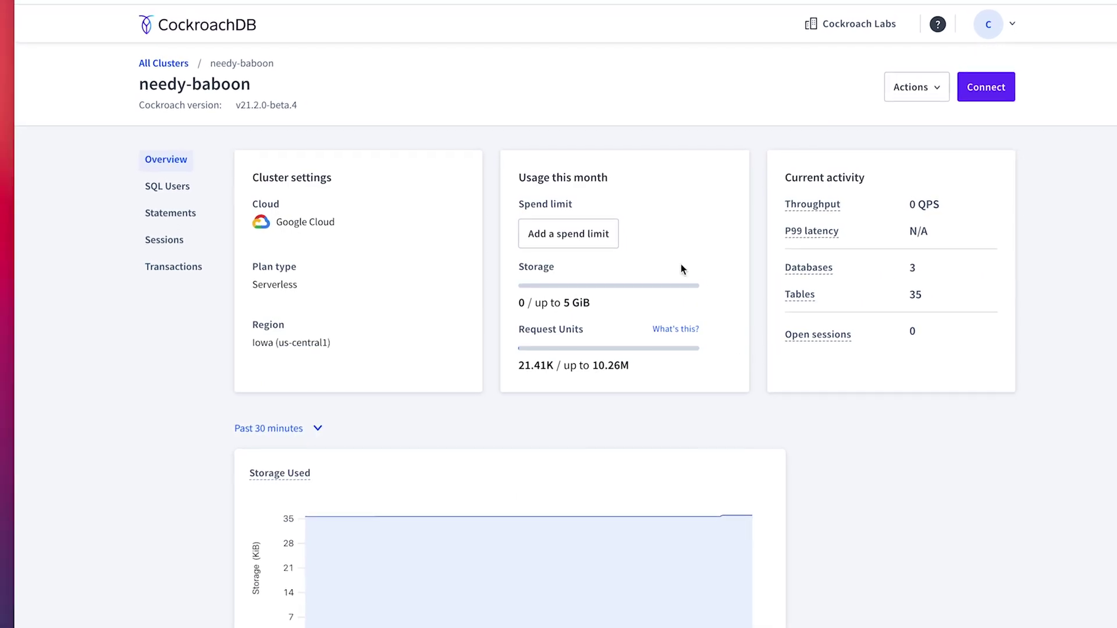
Replace the 0 spend limit with $10 for needy-baboon and continue to Next: Payment
left_click(584, 246)
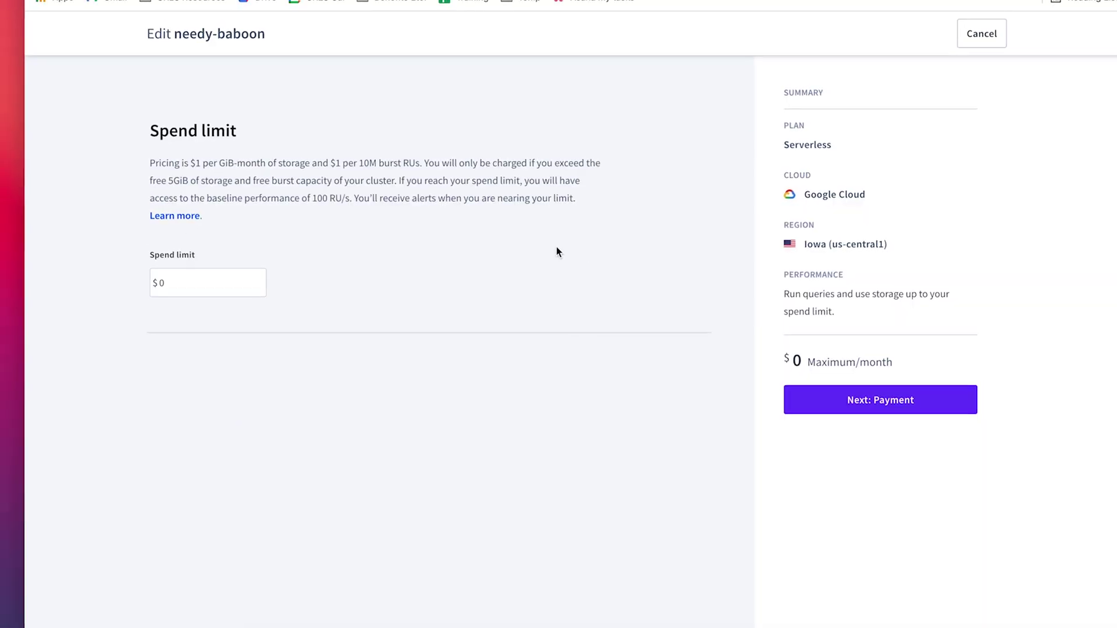
left_click(232, 284)
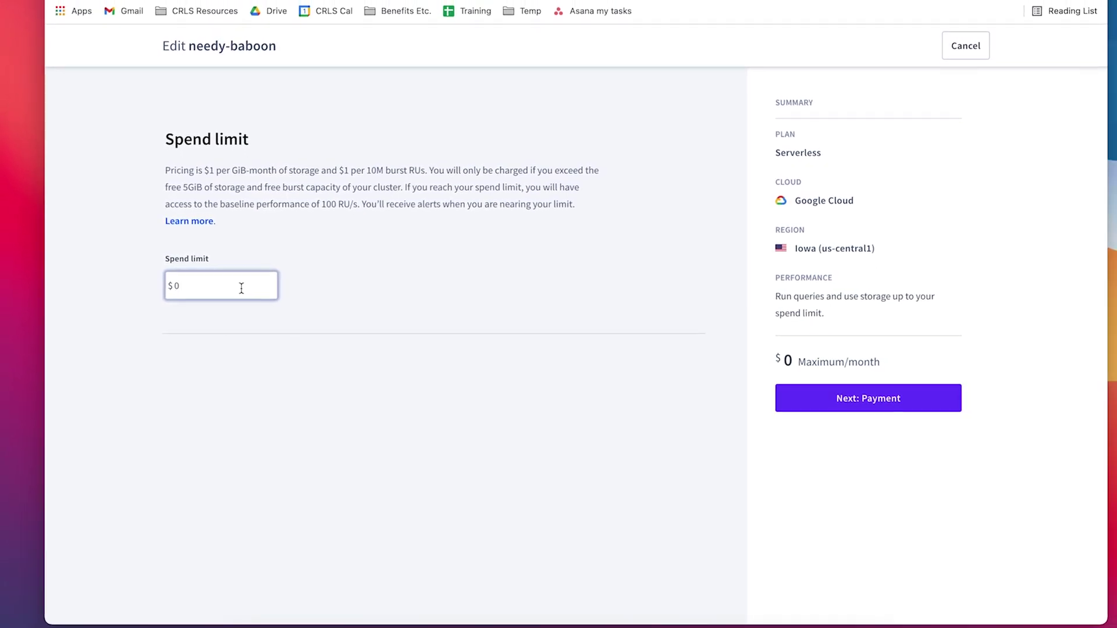
left_click_drag(182, 284, 161, 284)
type("10")
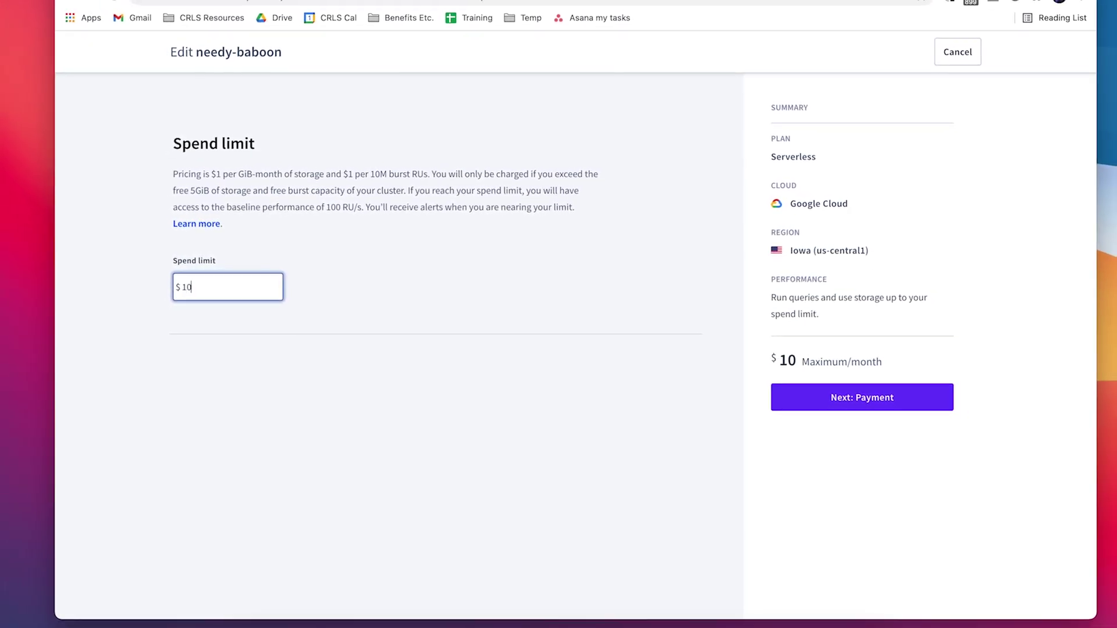
left_click(798, 529)
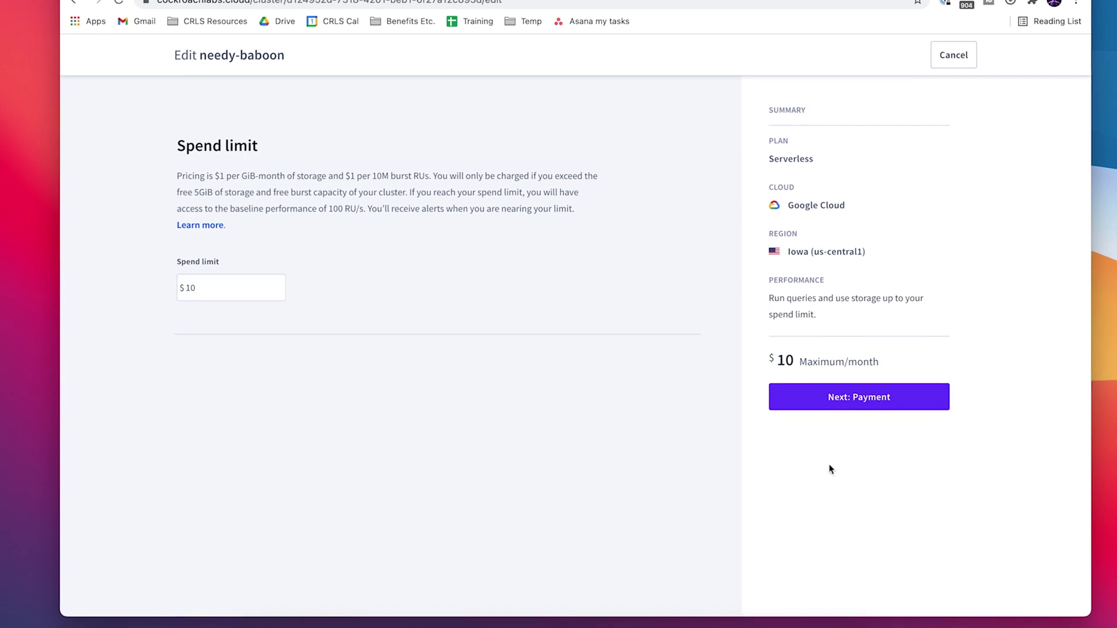
left_click(858, 397)
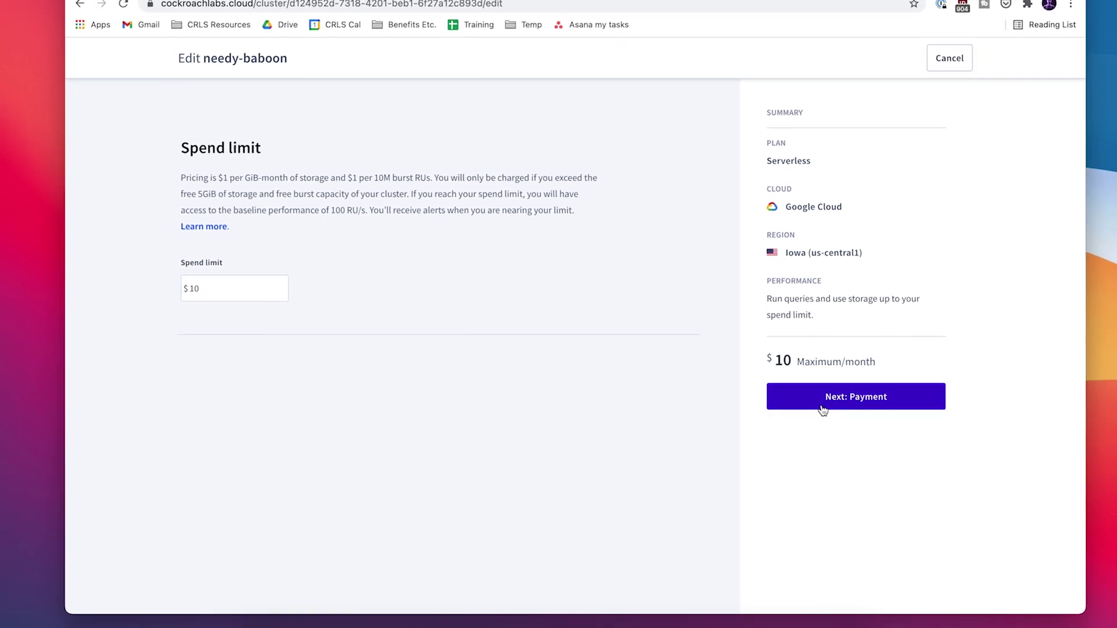